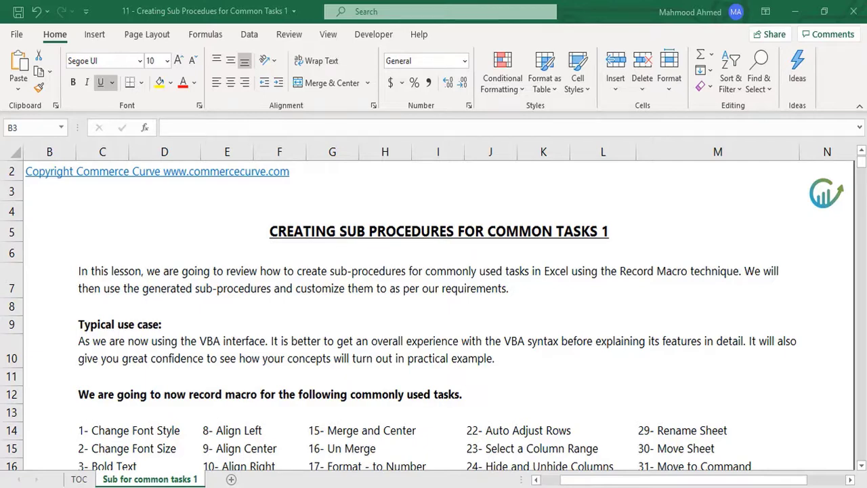
# - Review the lesson's list of commonly used tasks for which macros are recorded
pyautogui.click(862, 465)
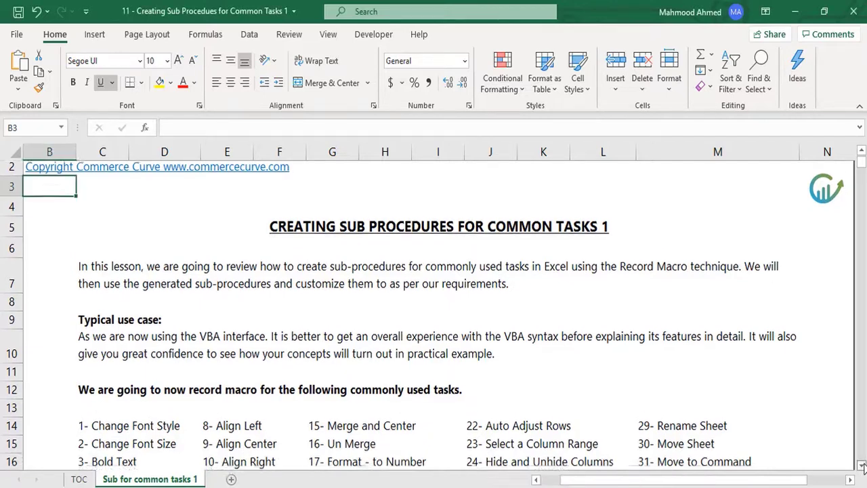
pyautogui.click(863, 466)
pyautogui.click(863, 466)
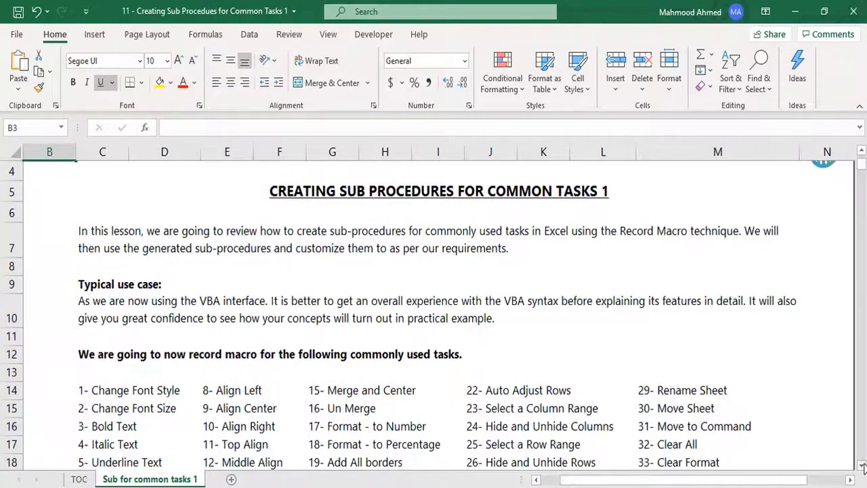
pyautogui.click(862, 466)
pyautogui.click(862, 466)
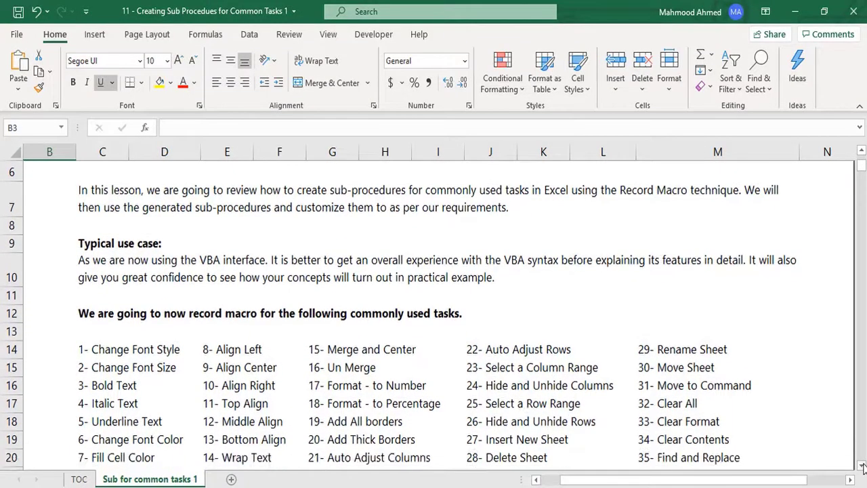
pyautogui.click(862, 465)
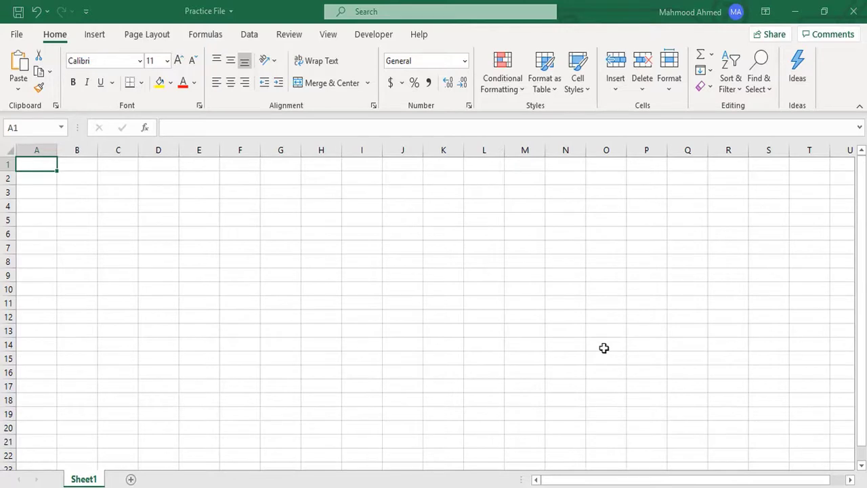
# - Save the Practice File workbook as an Excel Macro-Enabled Workbook (*.xlsm) under the same name
pyautogui.click(16, 34)
pyautogui.click(48, 224)
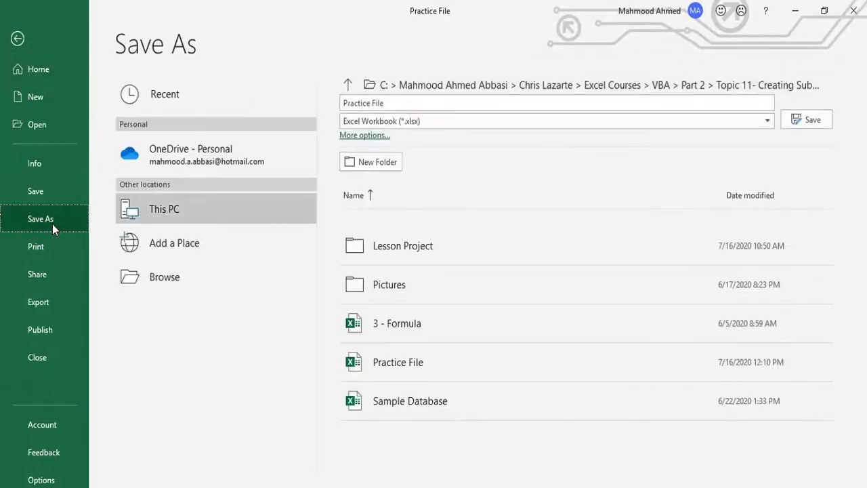
pyautogui.click(484, 124)
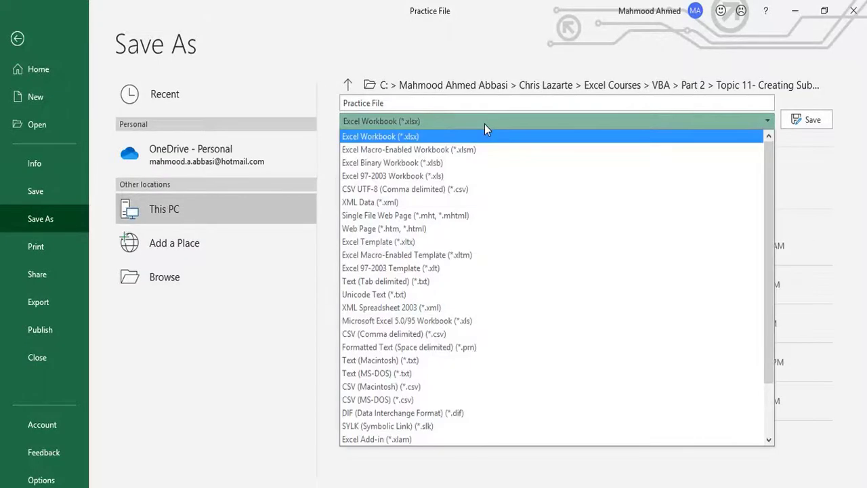
pyautogui.click(473, 150)
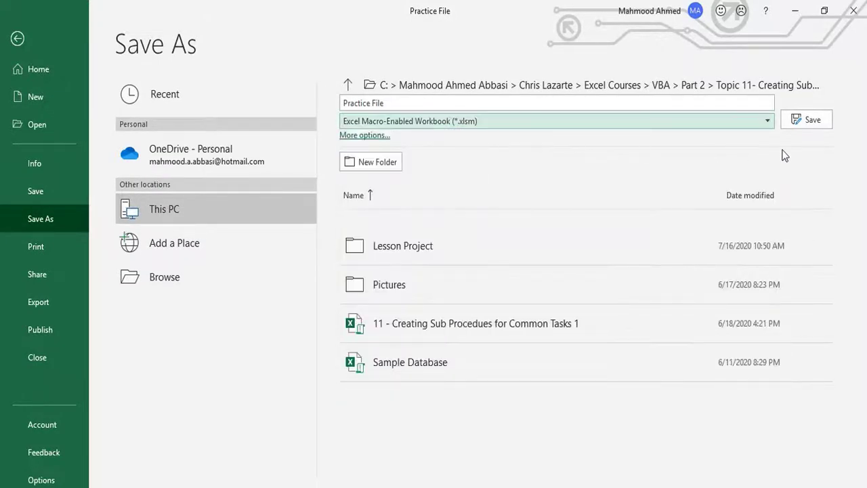
pyautogui.click(811, 121)
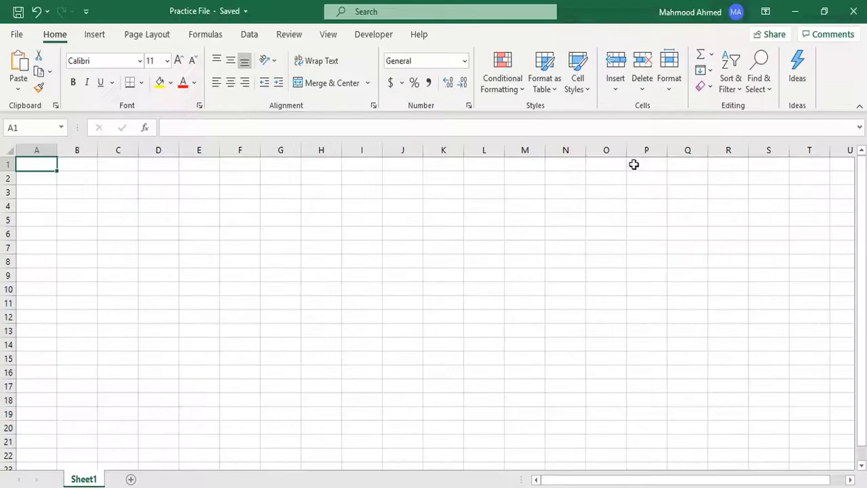
# - Start recording a macro named Practice_Macro, stored in This Workbook
pyautogui.click(376, 35)
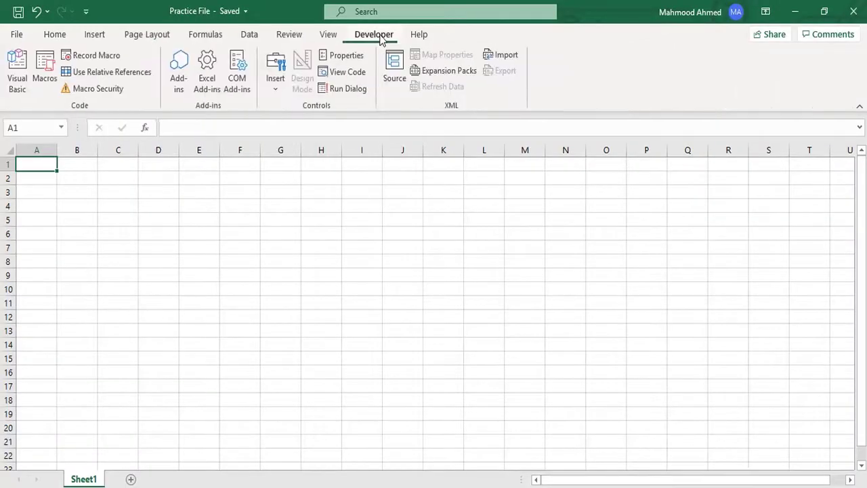
pyautogui.click(80, 55)
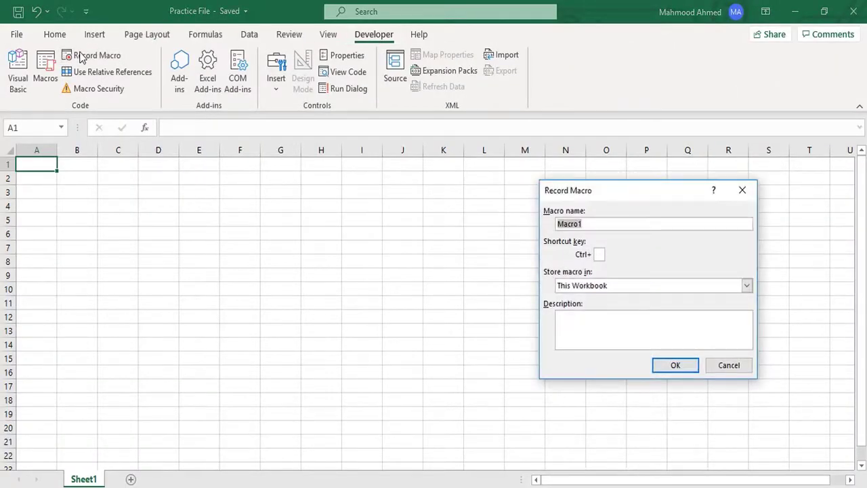
pyautogui.write('Practice_Macro')
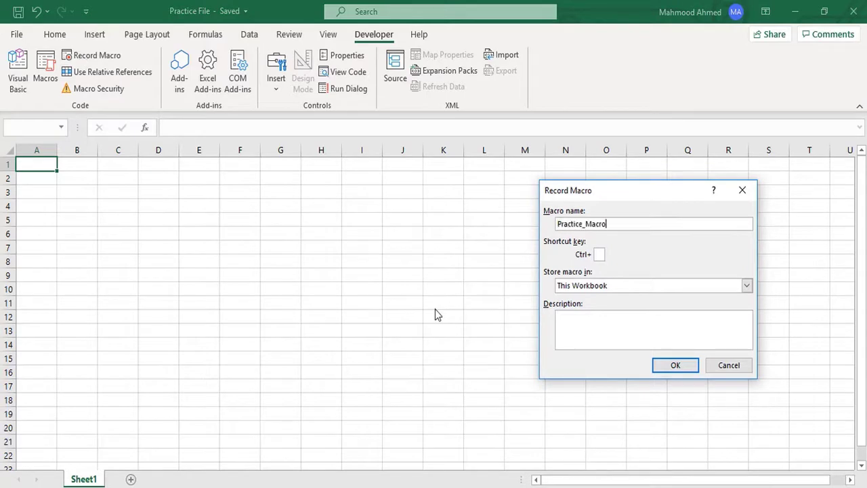
pyautogui.press('Return')
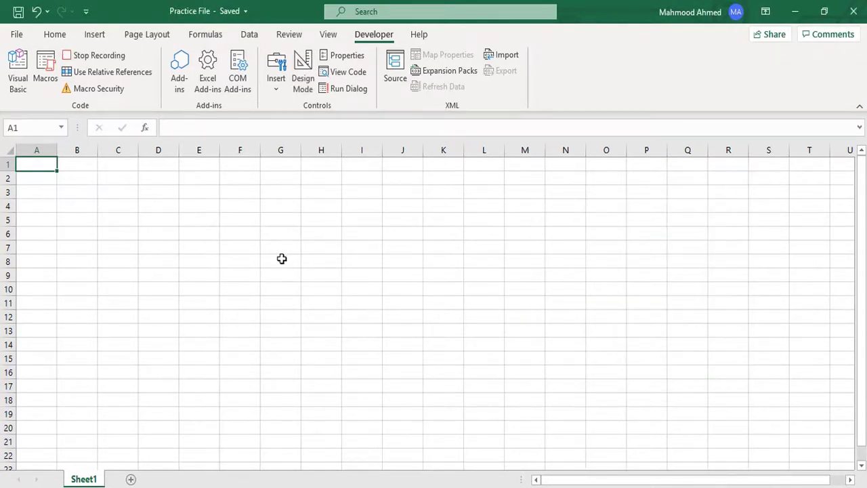
# - Set the font of cell A1 to Times New Roman and its size to 14
pyautogui.click(56, 35)
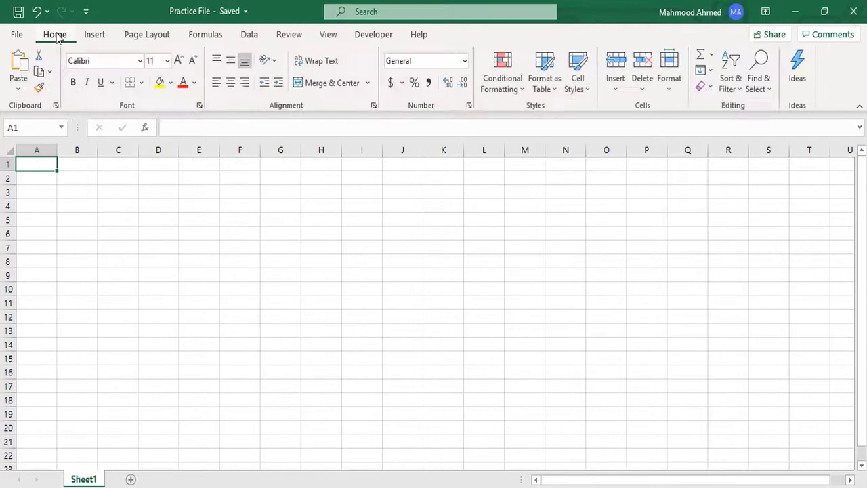
pyautogui.click(140, 61)
pyautogui.write('Ta')
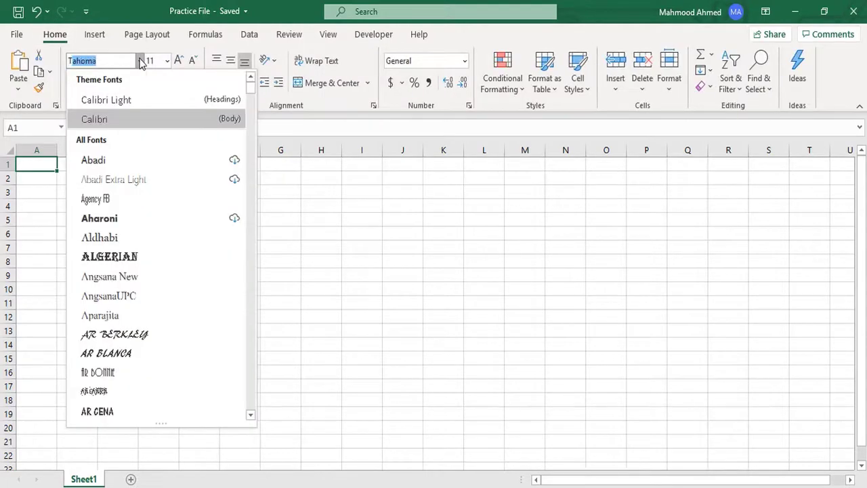
pyautogui.write('imes New R')
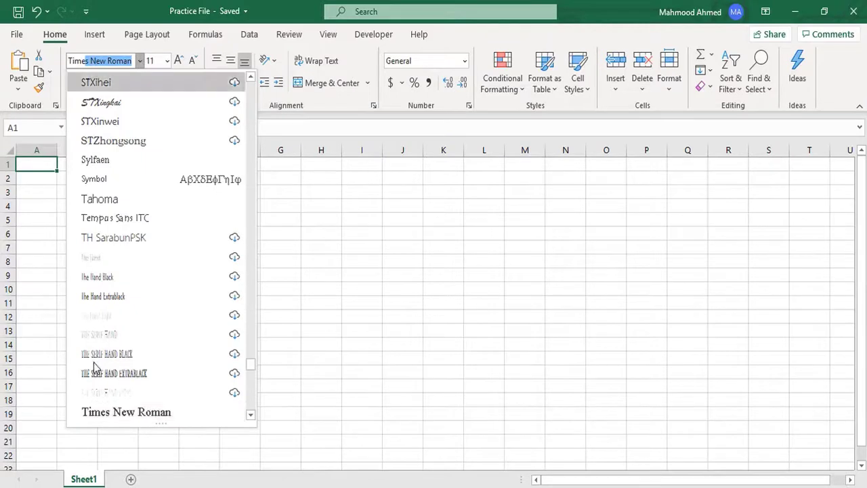
pyautogui.click(103, 412)
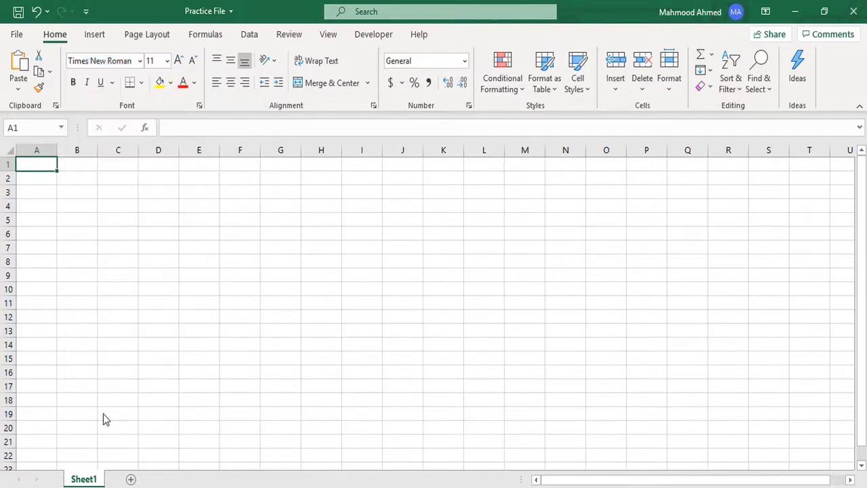
pyautogui.click(167, 61)
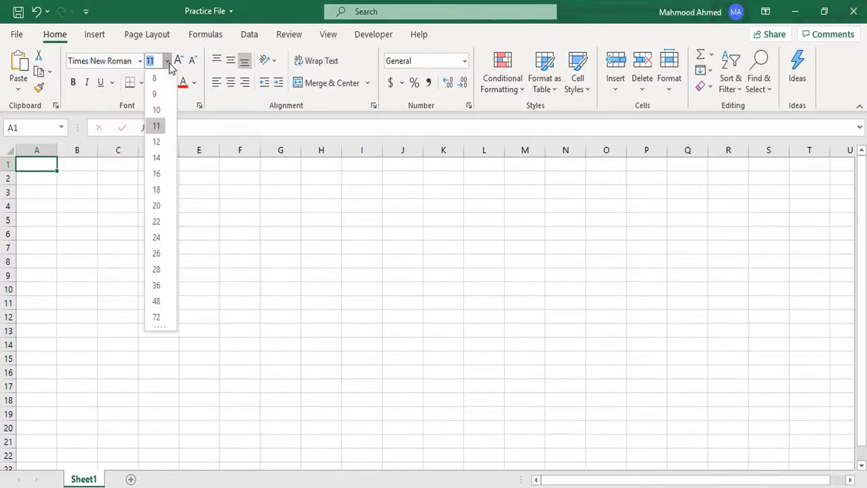
pyautogui.click(160, 160)
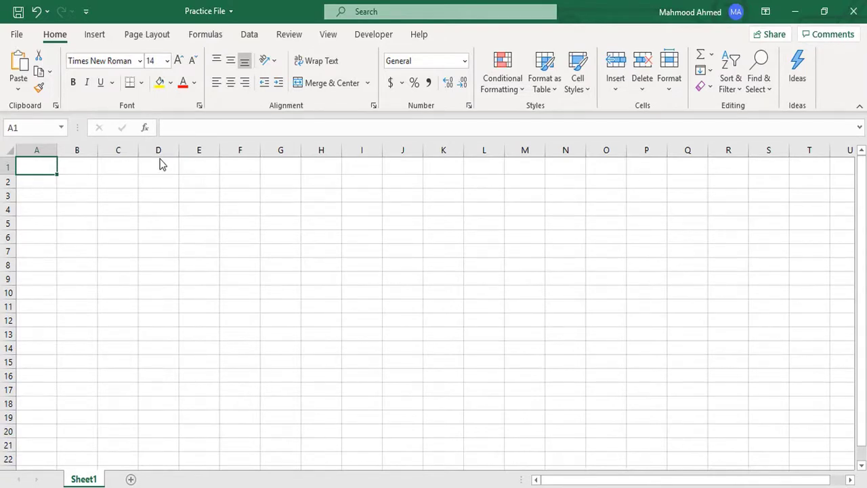
# - Make cell A1 bold, italic and underlined
pyautogui.click(73, 82)
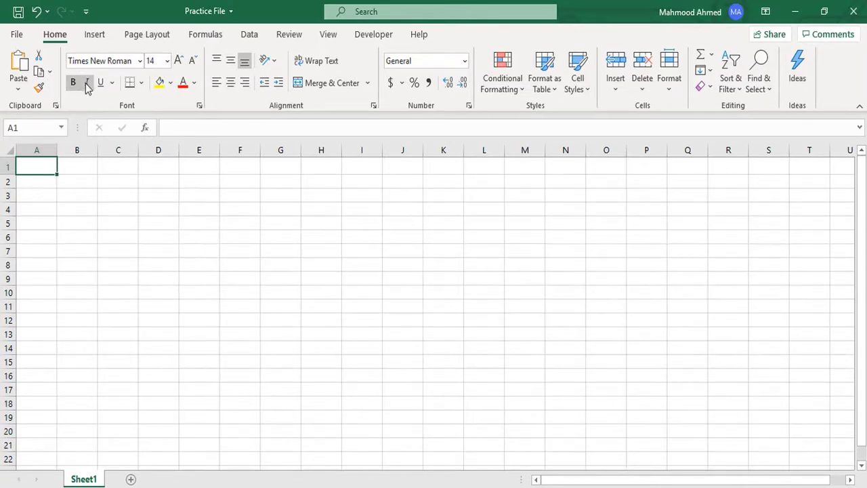
pyautogui.click(87, 85)
pyautogui.click(101, 84)
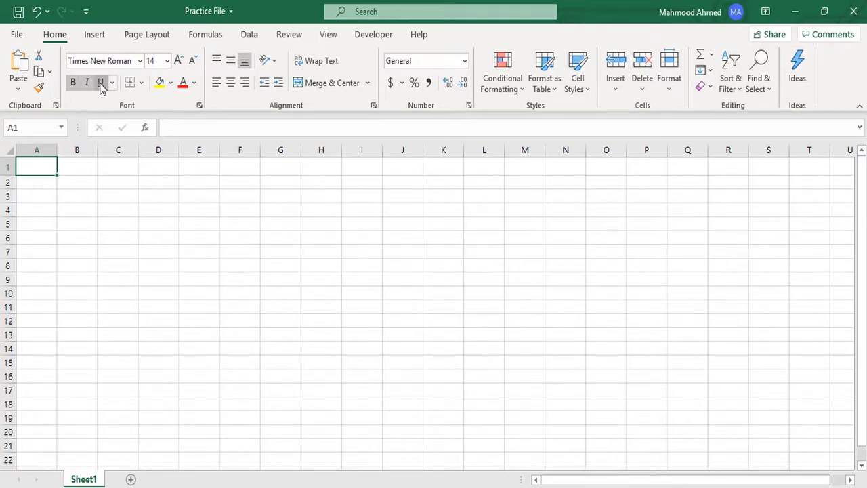
# - Set the font colour of cell A1 to black and its fill colour to yellow
pyautogui.click(194, 83)
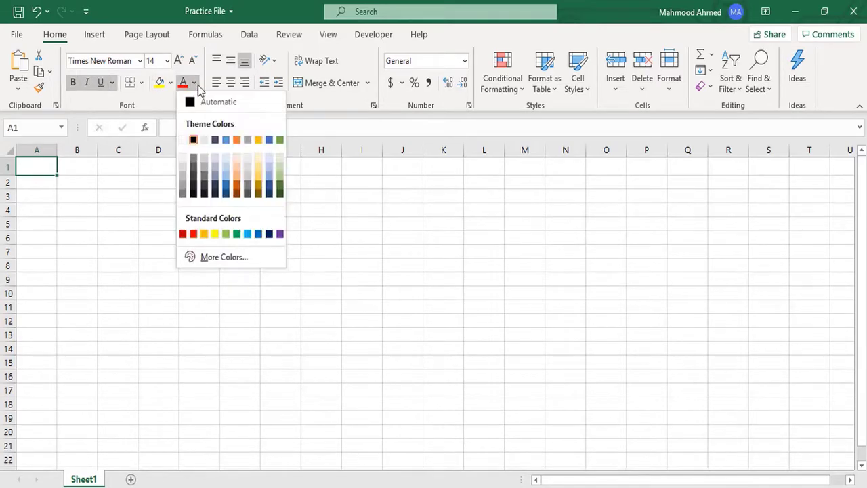
pyautogui.click(193, 140)
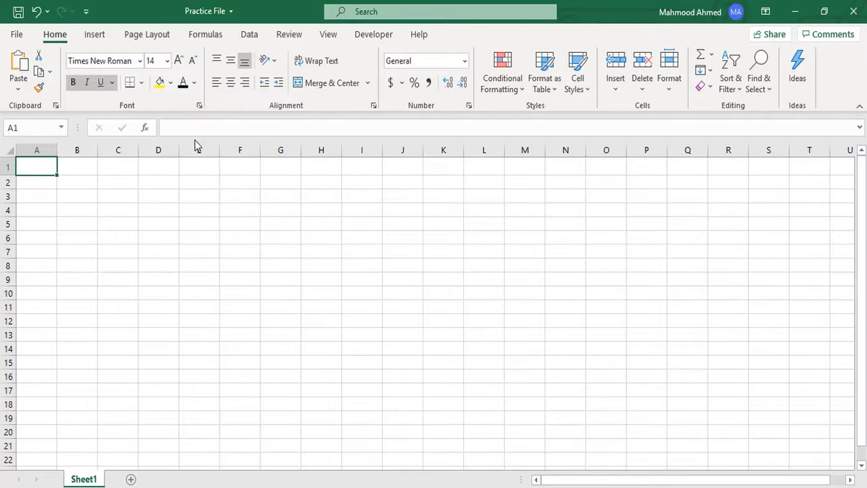
pyautogui.click(170, 84)
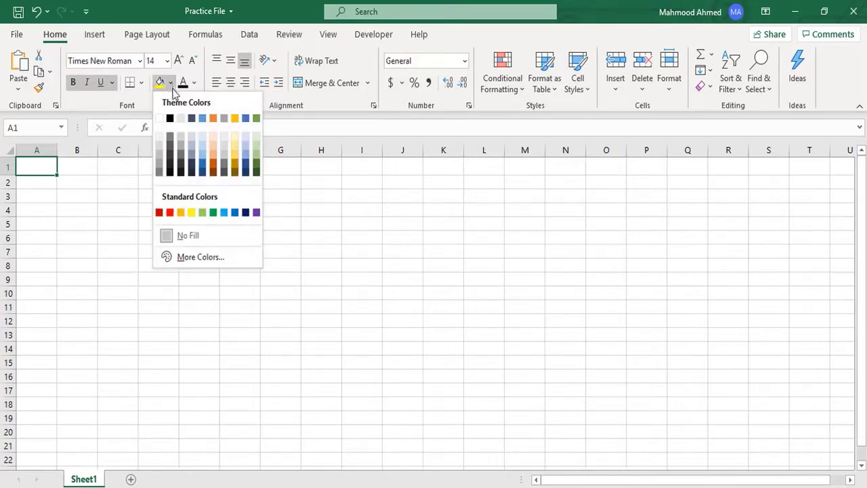
pyautogui.click(192, 213)
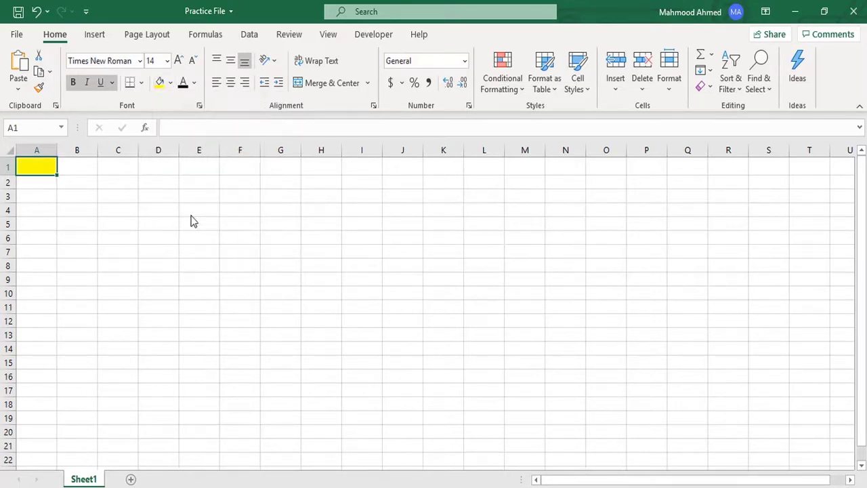
# - Record alignment changes on cell A1: middle and bottom vertically, and left, center and right horizontally
pyautogui.click(231, 62)
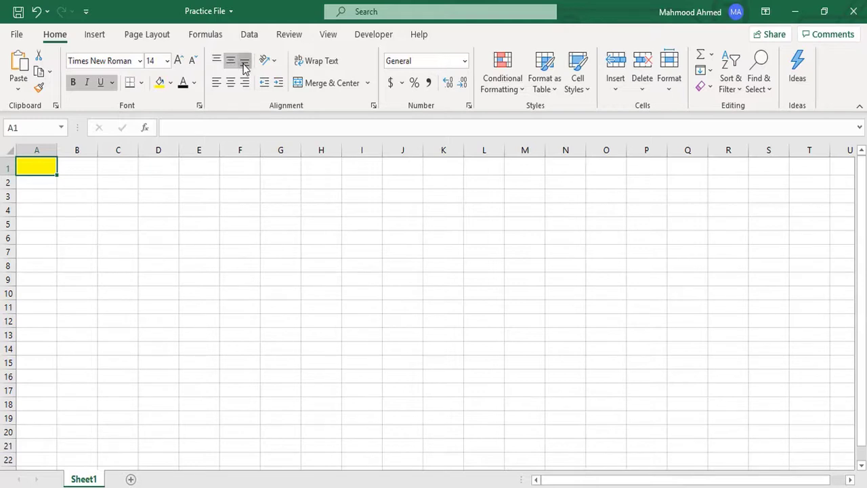
pyautogui.click(244, 63)
pyautogui.click(217, 83)
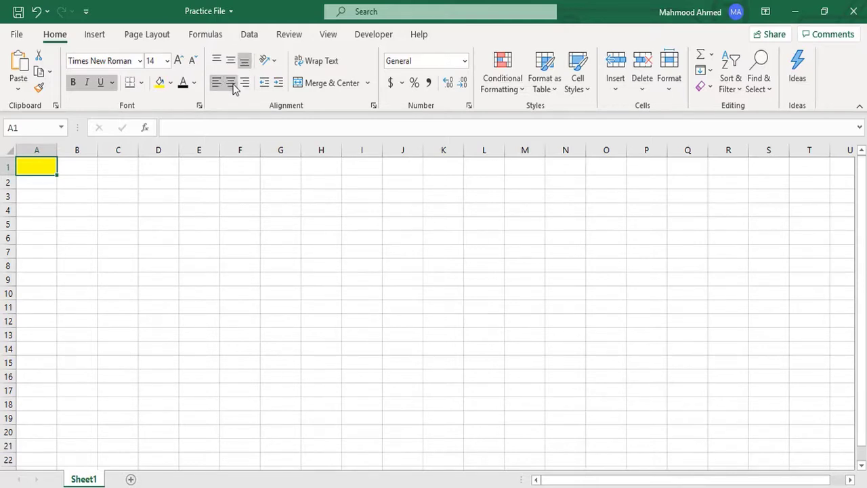
pyautogui.click(231, 82)
pyautogui.click(245, 83)
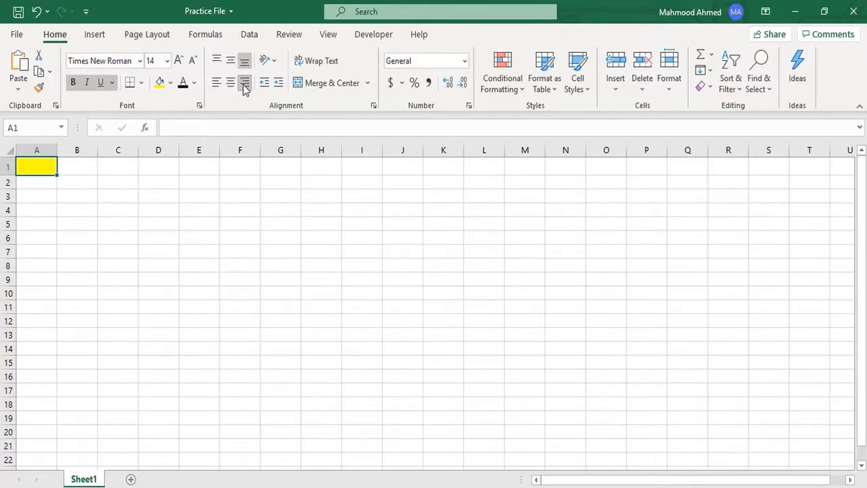
# - Turn on Wrap Text for cell A1, and apply Merge & Center followed by Unmerge Cells
pyautogui.click(314, 61)
pyautogui.click(325, 83)
pyautogui.click(367, 82)
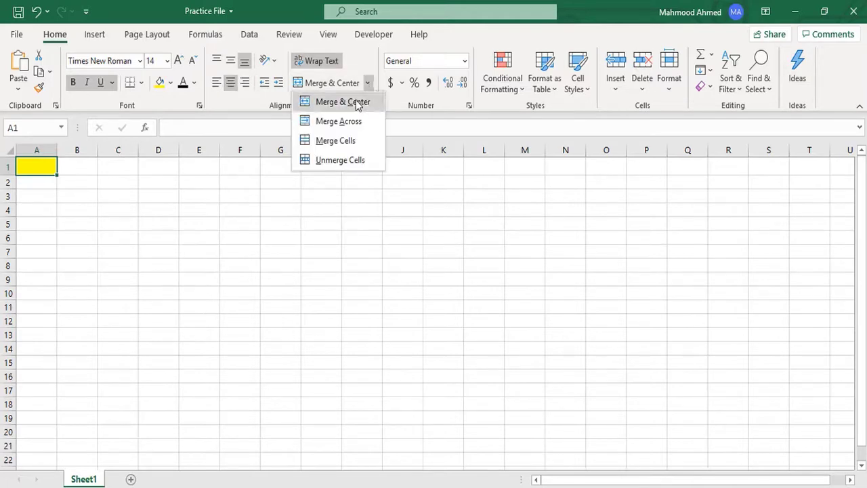
pyautogui.click(357, 103)
pyautogui.click(368, 83)
pyautogui.click(349, 161)
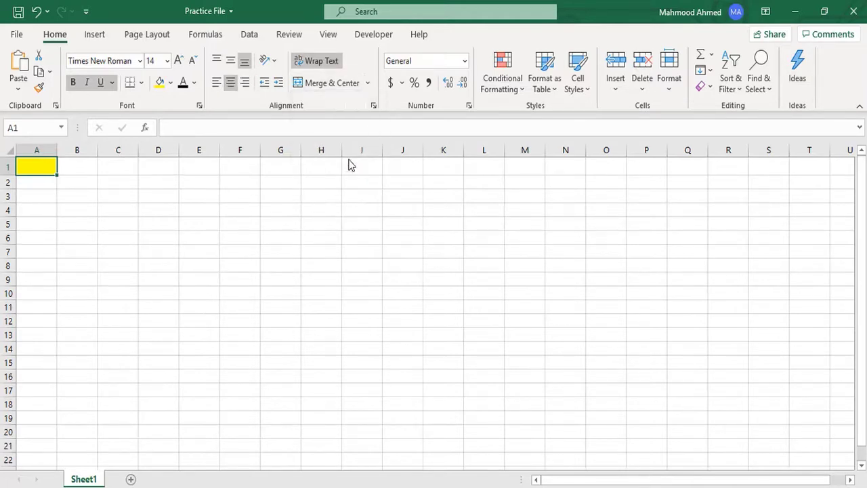
# - Apply the comma and percentage number formats to cell A1, and add All Borders and Thick Outside Borders
pyautogui.click(428, 82)
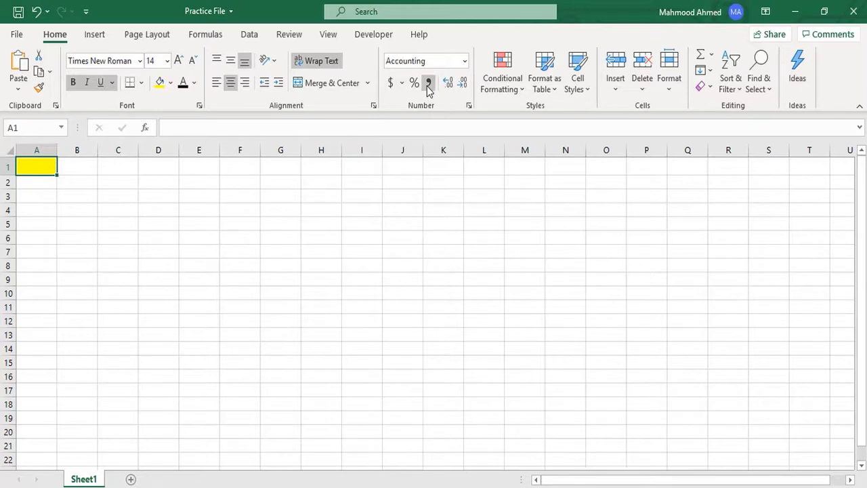
pyautogui.click(414, 83)
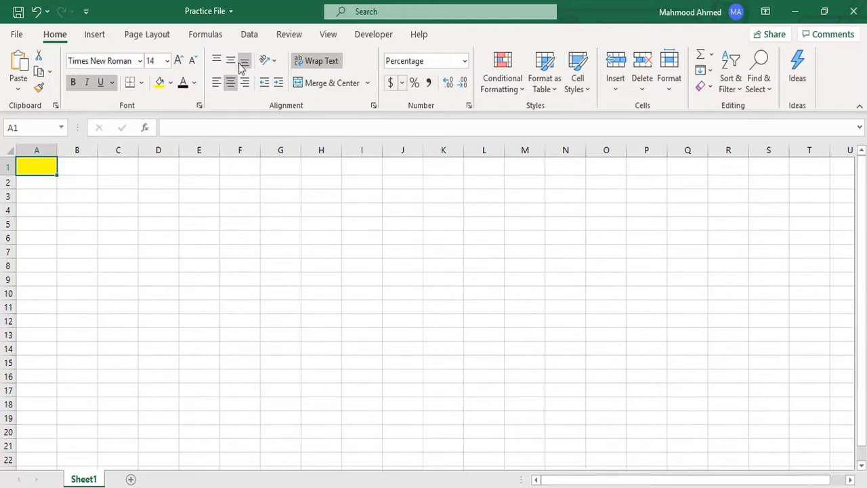
pyautogui.click(141, 84)
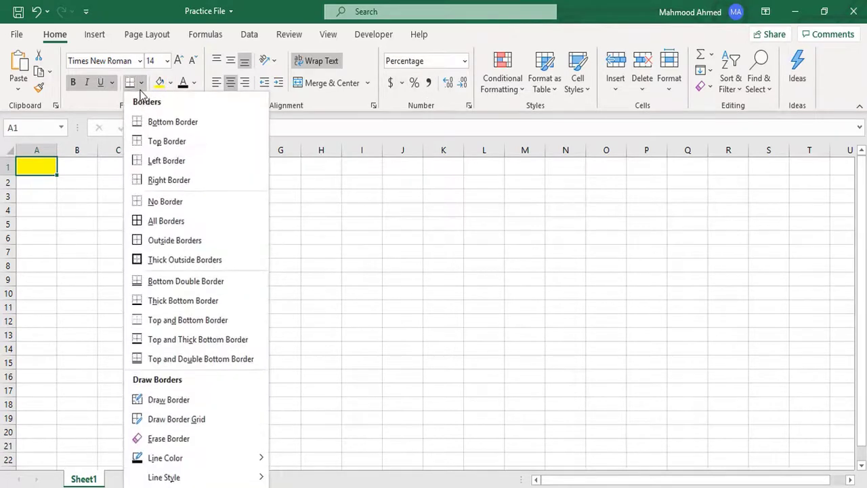
pyautogui.click(180, 233)
pyautogui.click(142, 83)
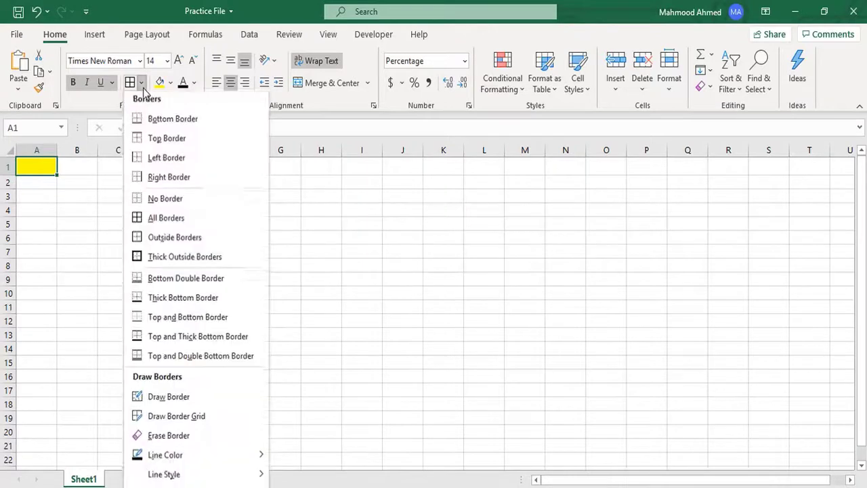
pyautogui.click(183, 261)
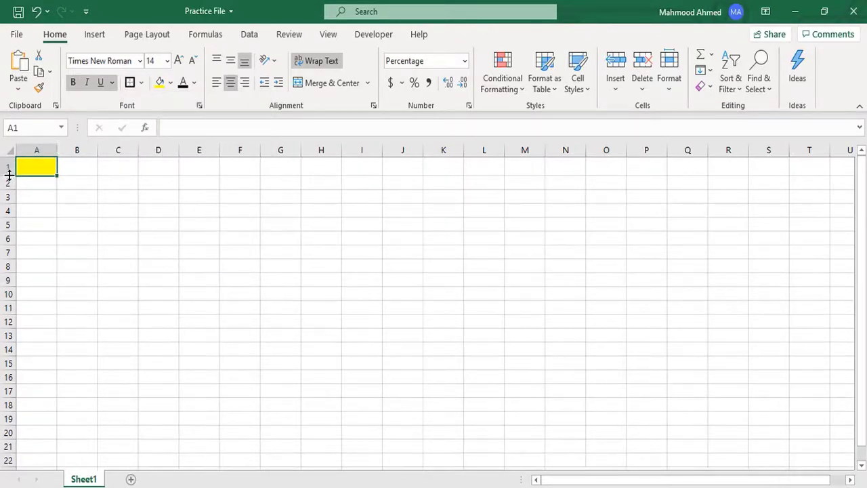
# - Hide column A and unhide it again by selecting the whole sheet
pyautogui.click(26, 149)
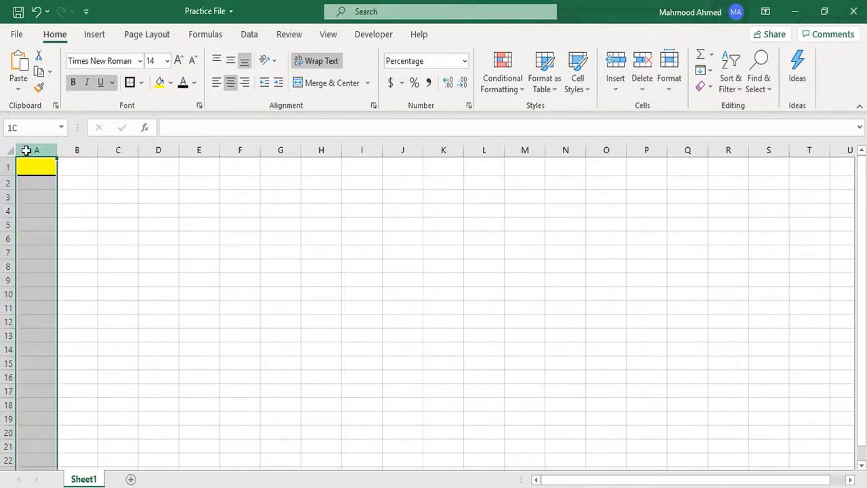
pyautogui.rightClick(25, 149)
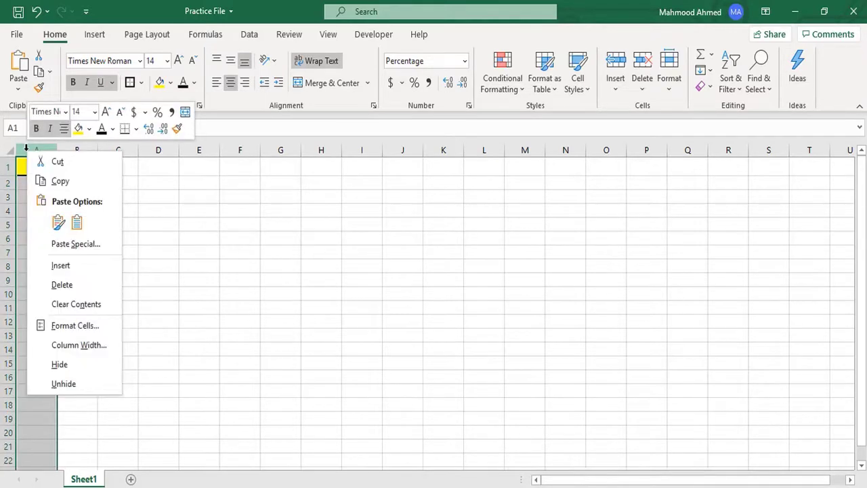
pyautogui.click(77, 363)
pyautogui.click(10, 150)
pyautogui.rightClick(17, 150)
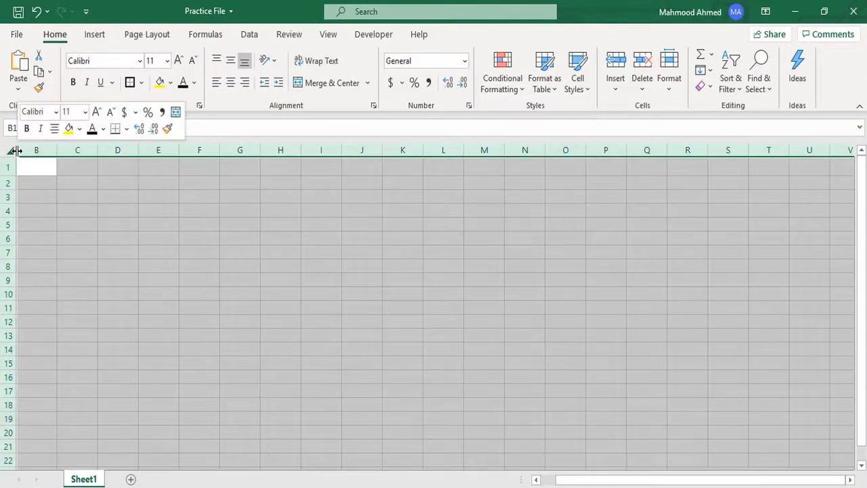
pyautogui.click(66, 384)
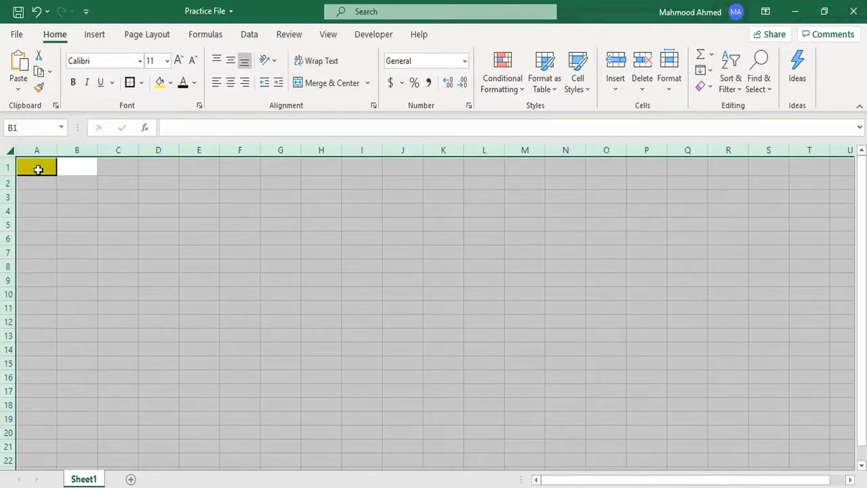
# - Hide row 1 and unhide it again
pyautogui.click(37, 168)
pyautogui.click(12, 168)
pyautogui.rightClick(12, 167)
pyautogui.click(59, 385)
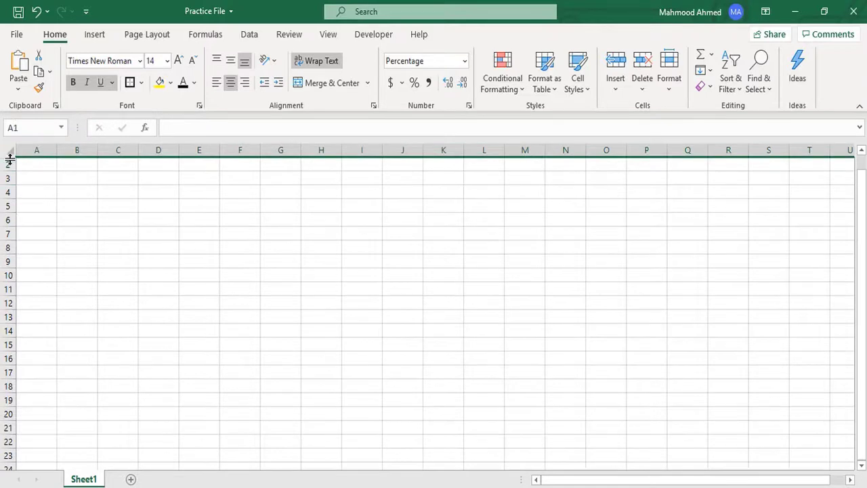
pyautogui.rightClick(9, 159)
pyautogui.click(76, 397)
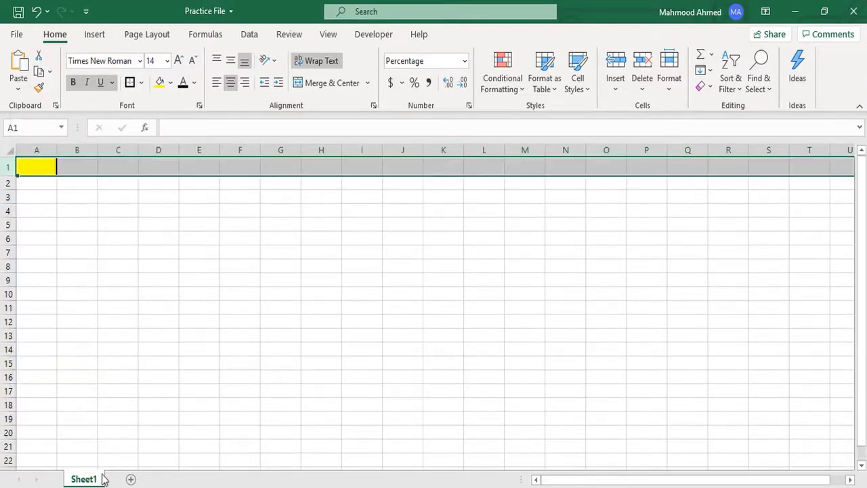
# - Insert a new worksheet before Sheet1 and delete that new sheet permanently
pyautogui.rightClick(102, 479)
pyautogui.click(152, 285)
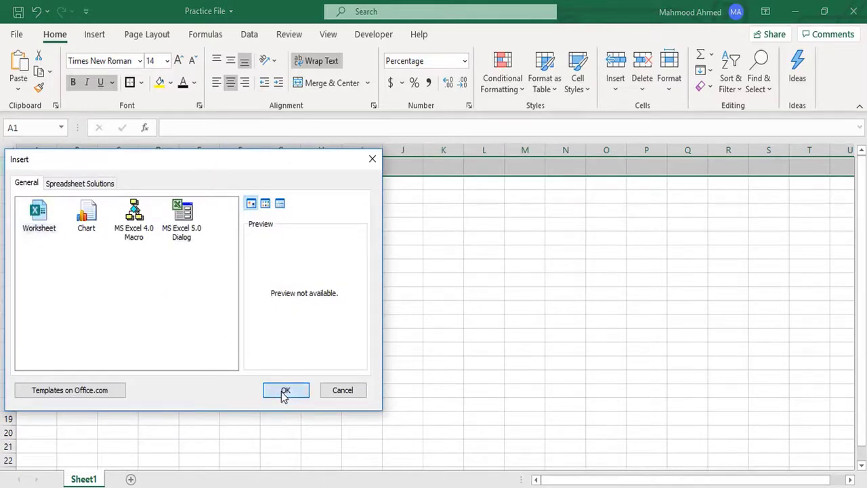
pyautogui.click(282, 393)
pyautogui.rightClick(88, 476)
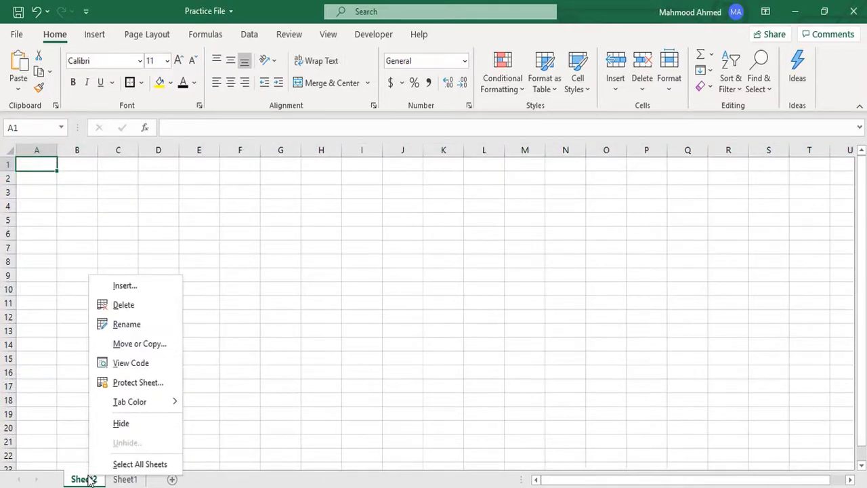
pyautogui.click(122, 307)
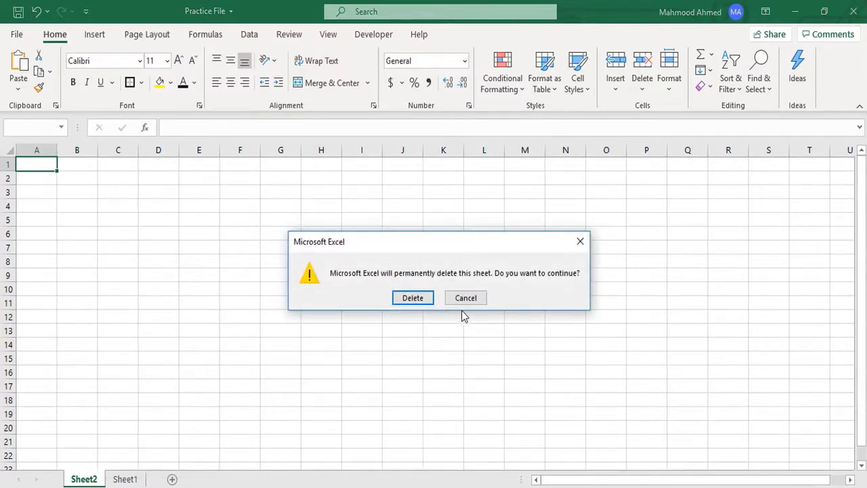
pyautogui.click(413, 299)
# - Rename Sheet1 as "One New Sheet"
pyautogui.rightClick(93, 478)
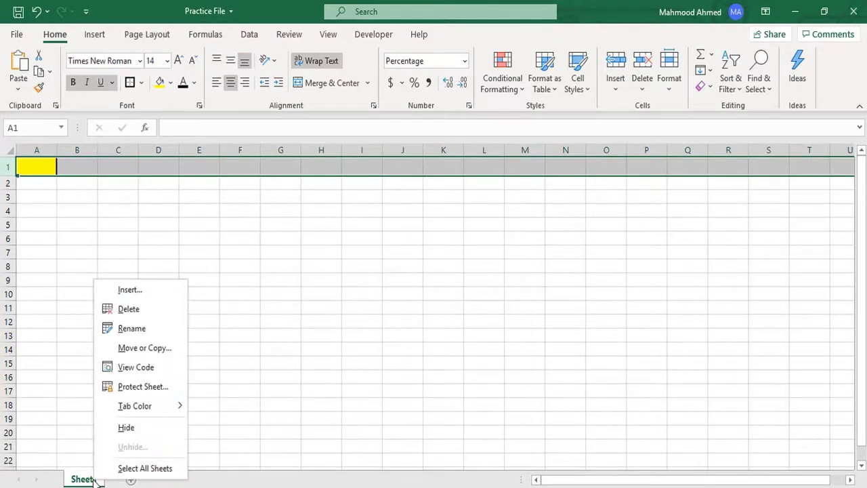
pyautogui.click(130, 328)
pyautogui.write('One N')
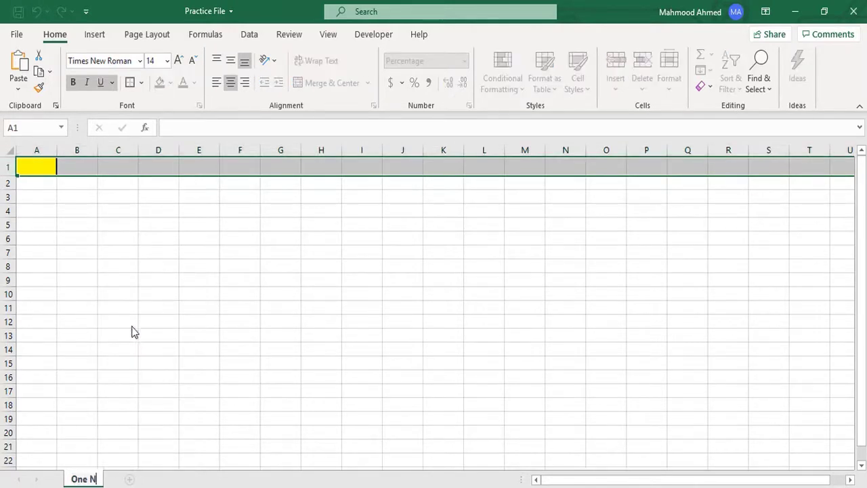
pyautogui.write('ew Sheet')
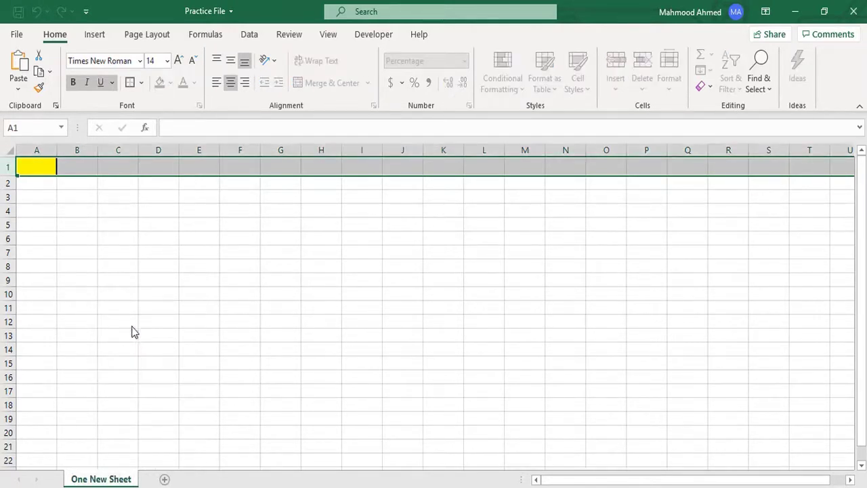
pyautogui.press('Return')
# - Add two blank sheets and move One New Sheet between them
pyautogui.click(166, 481)
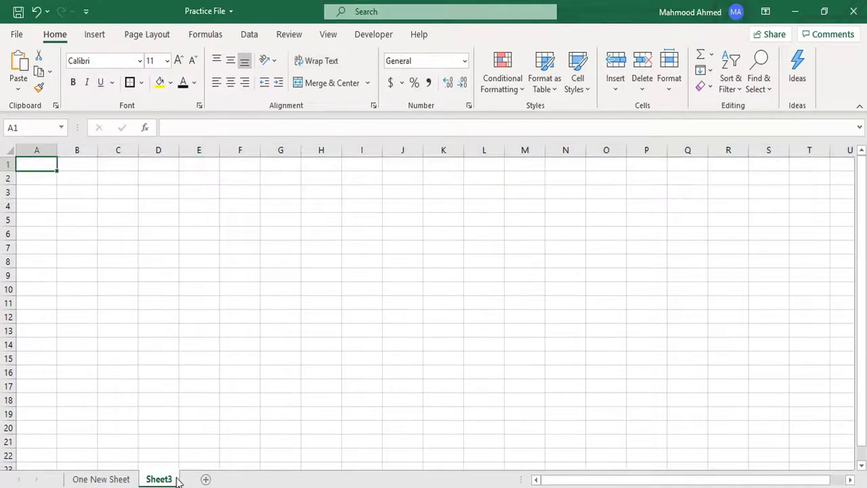
pyautogui.click(204, 479)
pyautogui.moveTo(98, 478); pyautogui.dragTo(184, 477)
# - Create a copy of One New Sheet at the end of Practice File.xlsm
pyautogui.rightClick(156, 477)
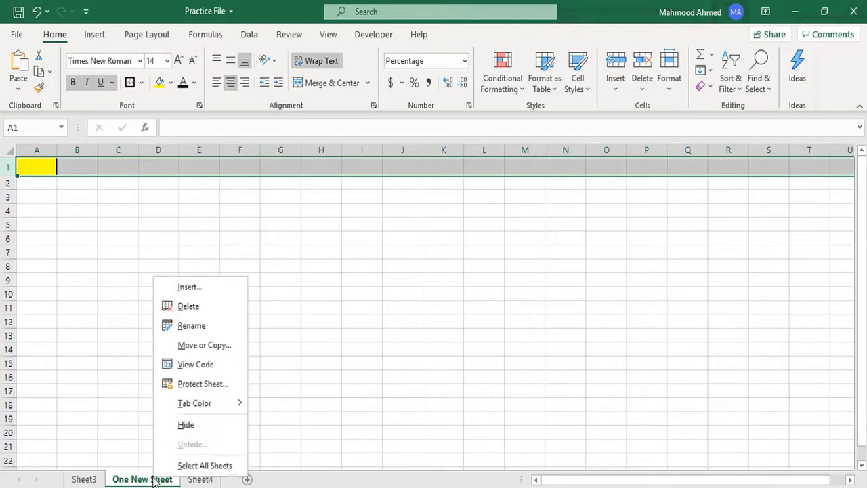
pyautogui.click(204, 346)
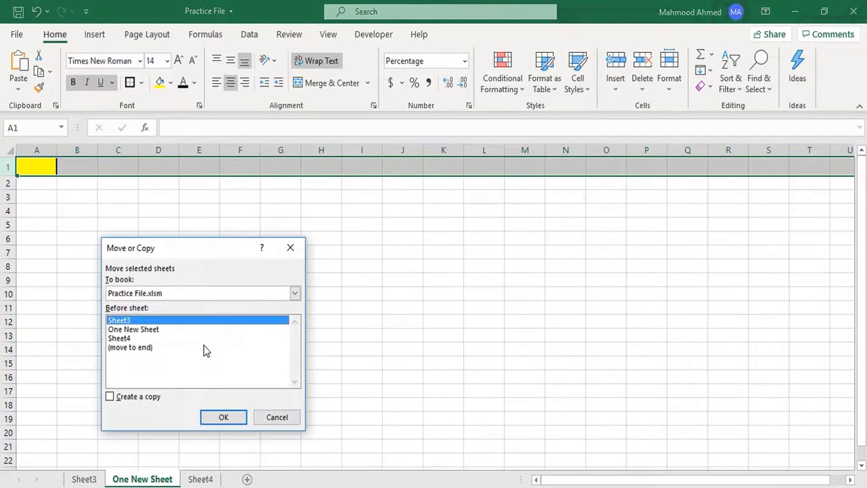
pyautogui.click(110, 397)
pyautogui.click(139, 348)
pyautogui.click(219, 417)
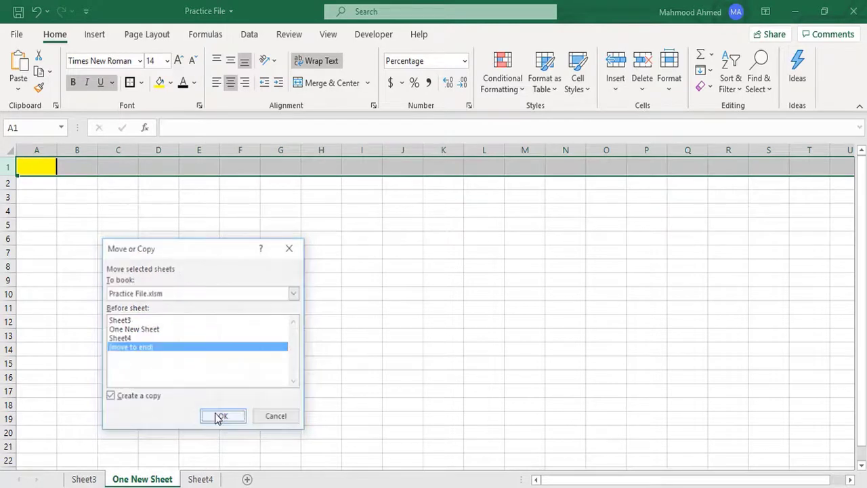
# - Apply Clear All, Clear Formats and Clear Contents one after another to column A of One New Sheet
pyautogui.click(30, 149)
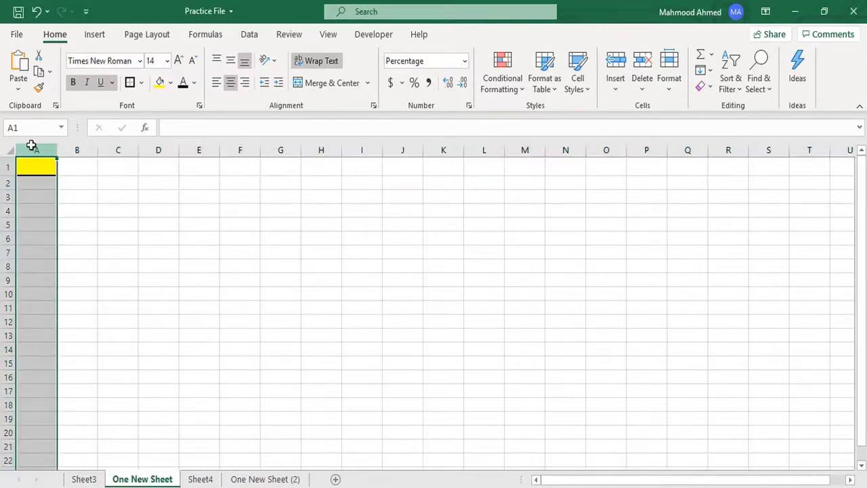
pyautogui.click(701, 87)
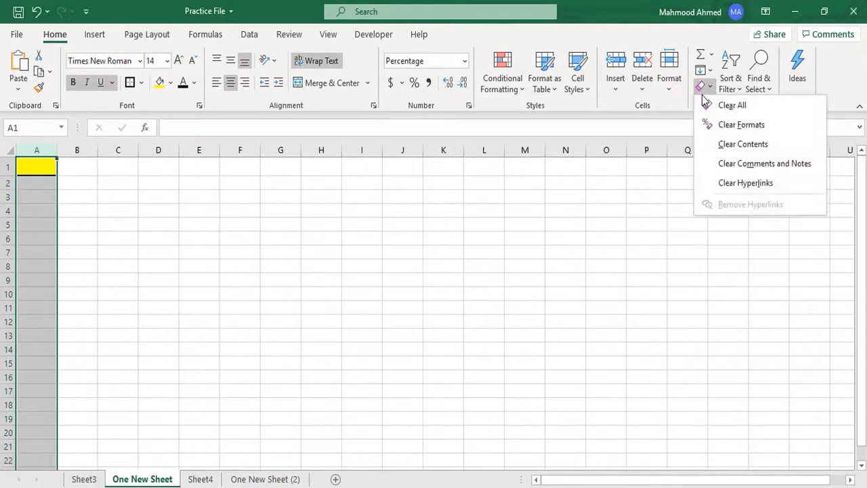
pyautogui.click(711, 104)
pyautogui.click(710, 93)
pyautogui.click(726, 124)
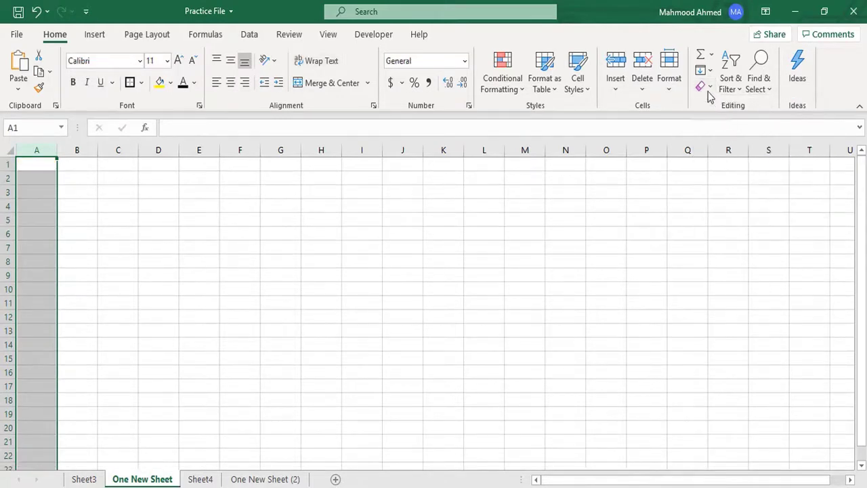
pyautogui.click(702, 87)
pyautogui.click(730, 144)
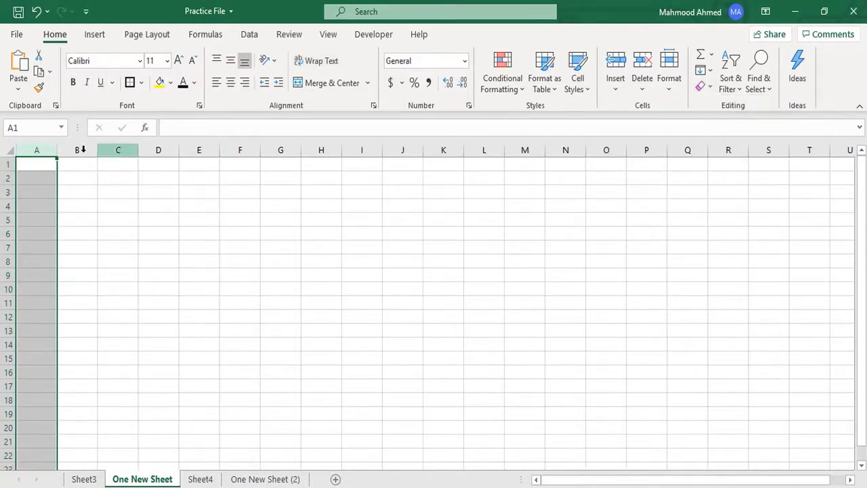
# - With cell A1 selected, enter "Excel" as the find text and "VBA" as the replacement in Find and Replace, and close the dialog
pyautogui.click(46, 163)
pyautogui.click(758, 90)
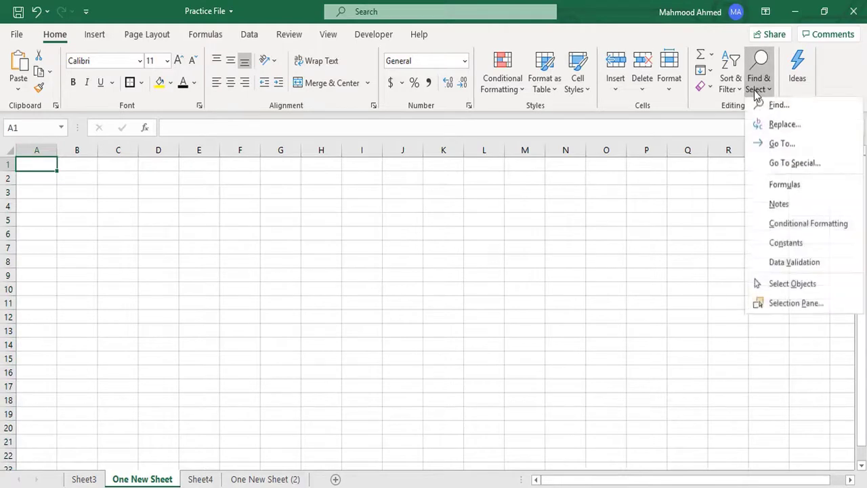
pyautogui.click(766, 107)
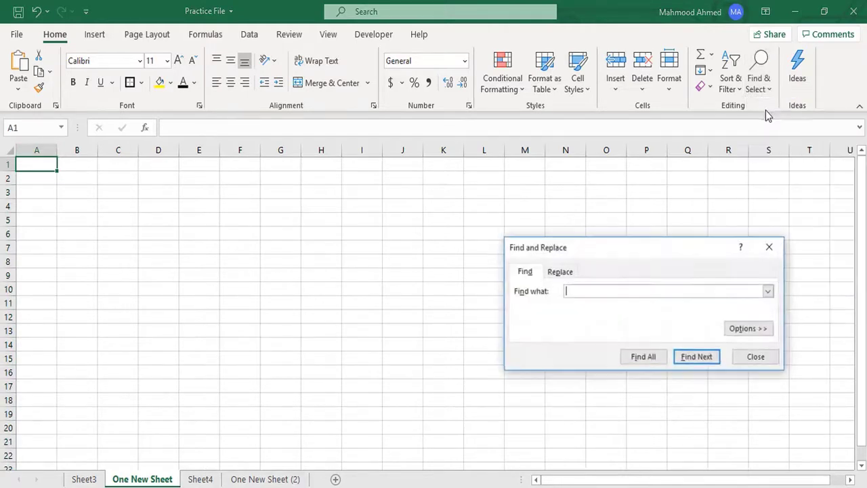
pyautogui.click(562, 273)
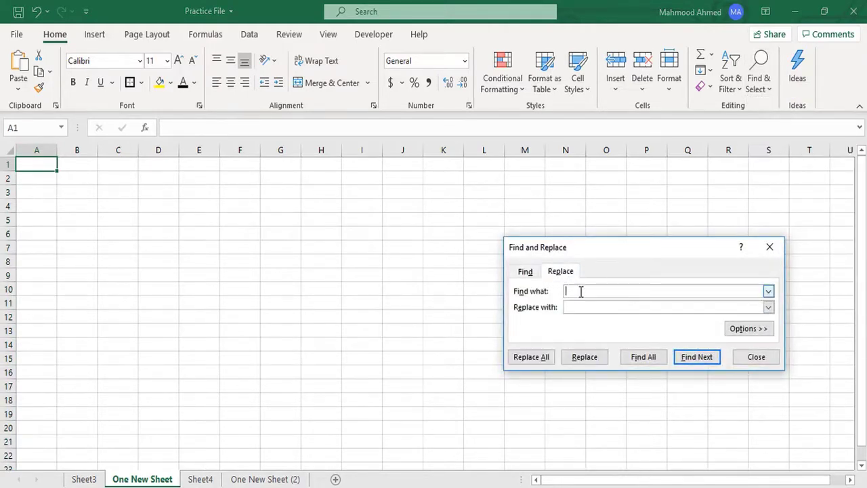
pyautogui.write('Excel')
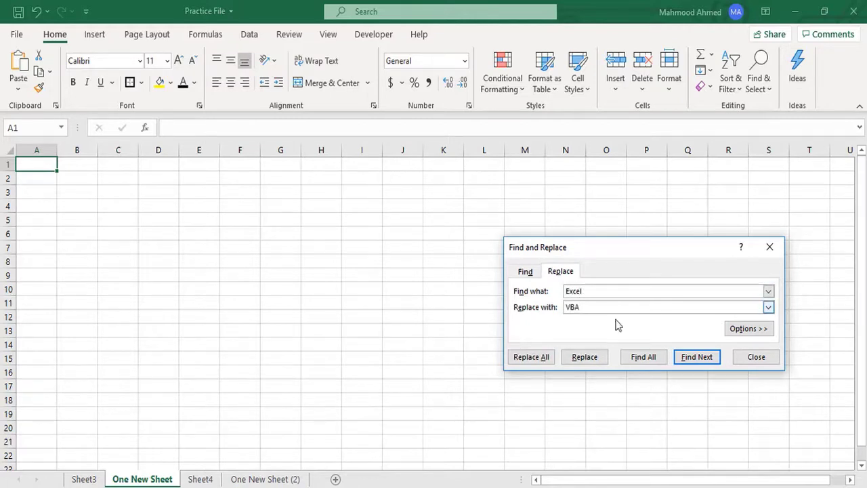
pyautogui.click(764, 362)
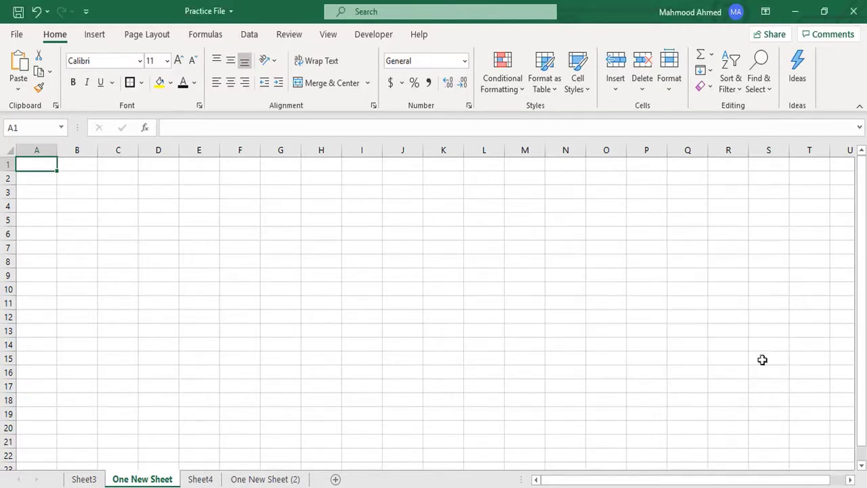
# - Stop recording the macro and open the Visual Basic editor
pyautogui.click(373, 40)
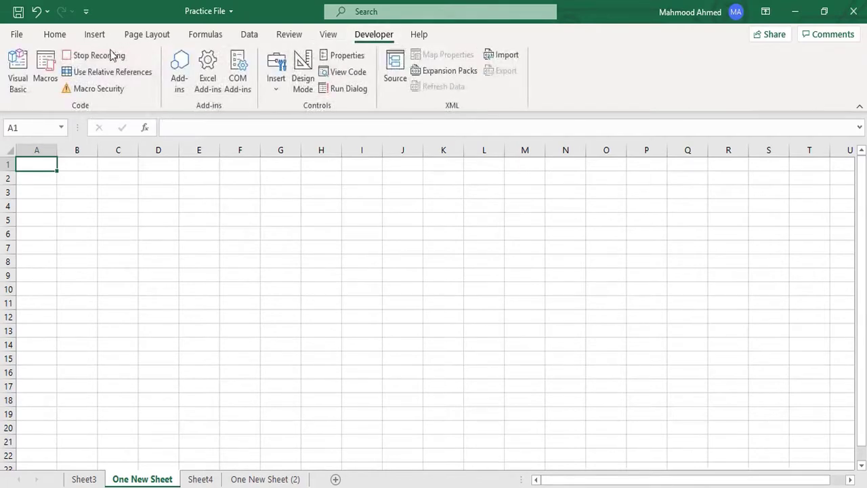
pyautogui.click(111, 56)
pyautogui.click(19, 76)
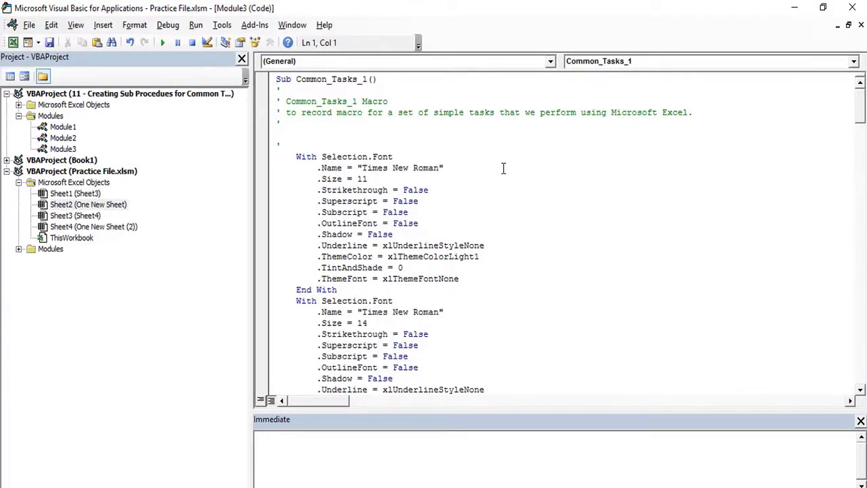
# - Look through the recorded Common_Tasks_1 code in Module3 from beginning to end
pyautogui.moveTo(865, 100); pyautogui.dragTo(864, 176)
pyautogui.scroll(-20, 563, 234)
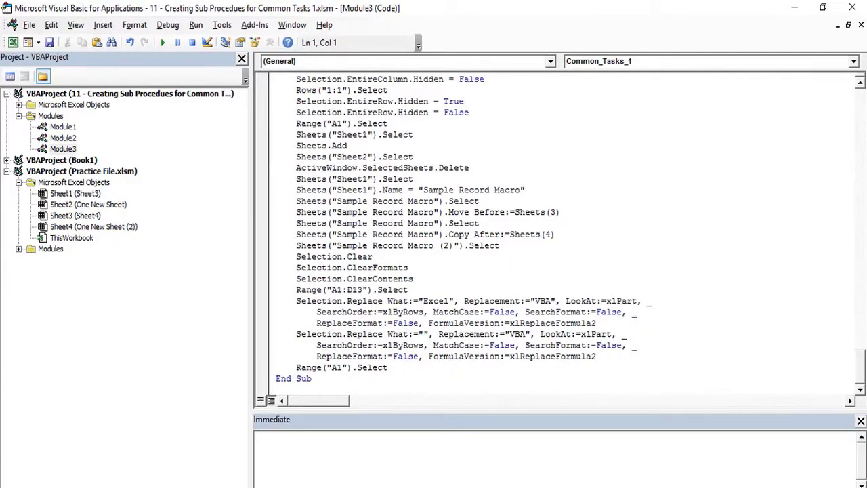
pyautogui.moveTo(862, 366); pyautogui.dragTo(864, 118)
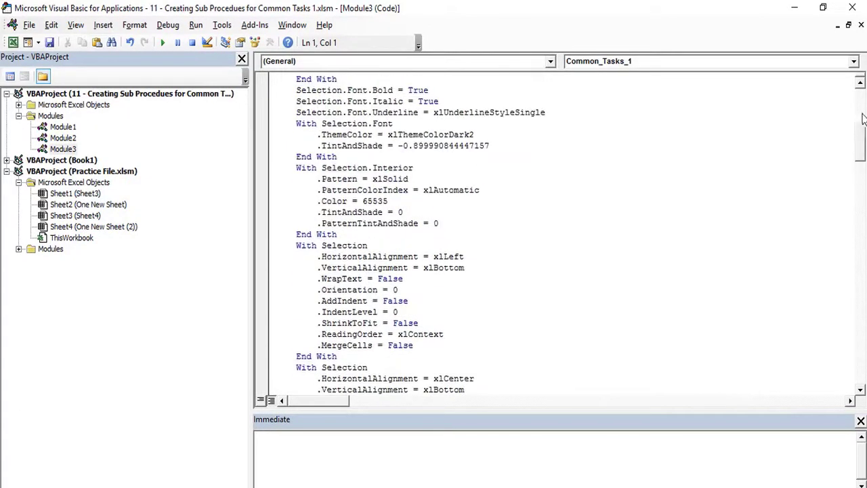
pyautogui.scroll(-15, 863, 119)
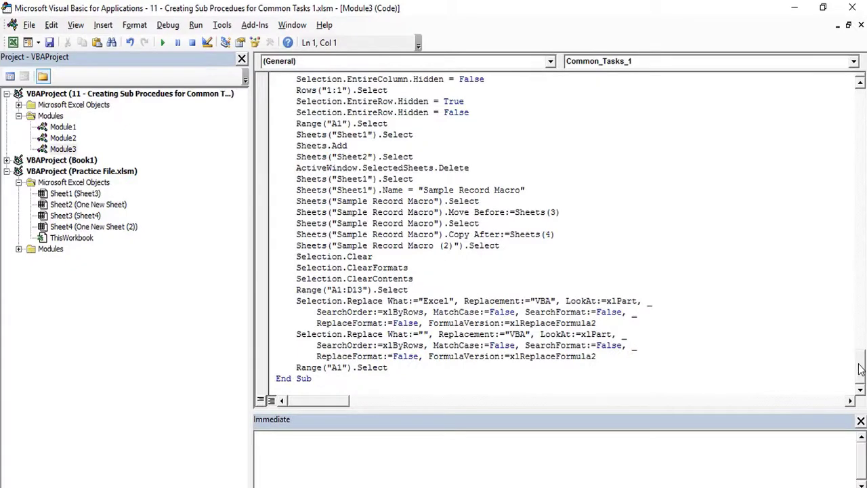
pyautogui.moveTo(861, 370); pyautogui.dragTo(862, 85)
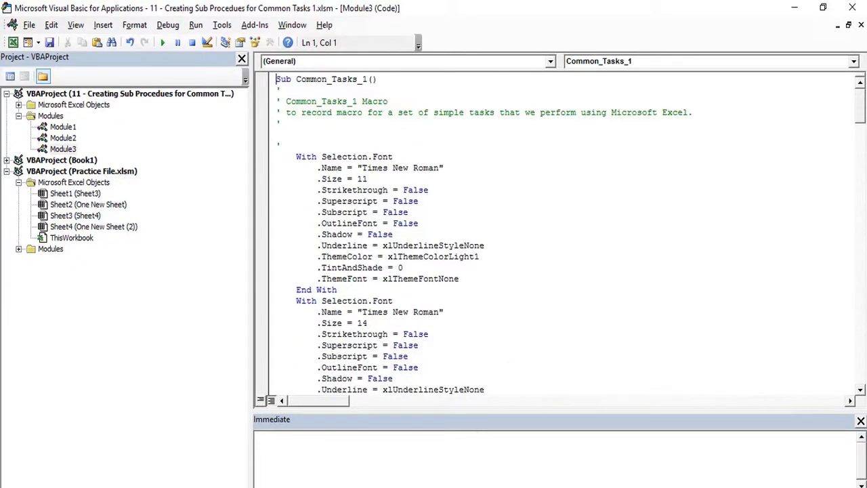
# - Switch to the Excel lesson workbook and read through the categorized macro code on Sub for common tasks 1, from Font Style through Thick Borders
pyautogui.click(483, 487)
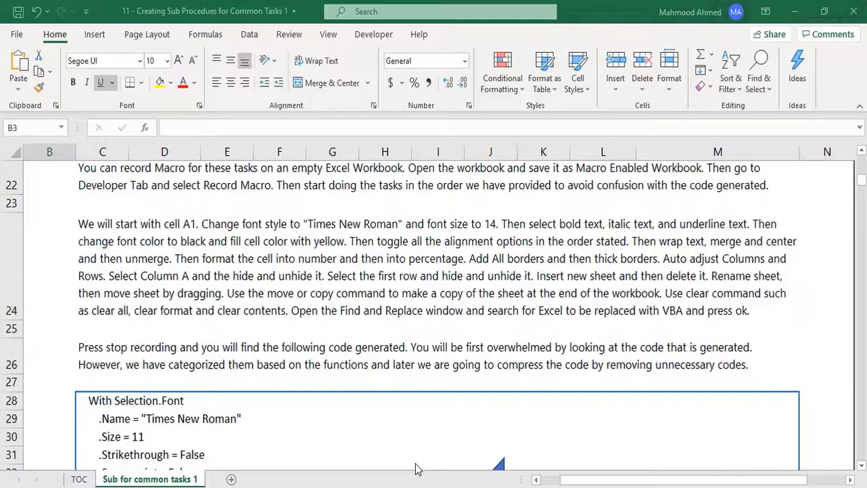
pyautogui.click(416, 467)
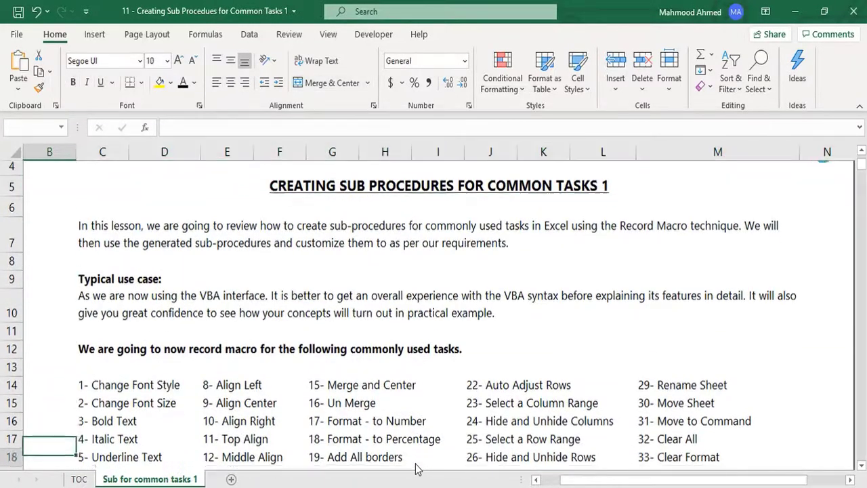
pyautogui.press('Down')
pyautogui.press('Down')
pyautogui.press('Down')
pyautogui.press('Down')
pyautogui.press('Down')
pyautogui.press('Down')
pyautogui.press('Down')
pyautogui.press('Down')
pyautogui.press('Down')
pyautogui.press('Down')
pyautogui.press('Down')
pyautogui.press('Down')
pyautogui.press('Down')
pyautogui.press('Down')
pyautogui.press('Down')
pyautogui.press('Down')
pyautogui.press('Down')
pyautogui.press('Down')
pyautogui.press('Down')
pyautogui.press('Down')
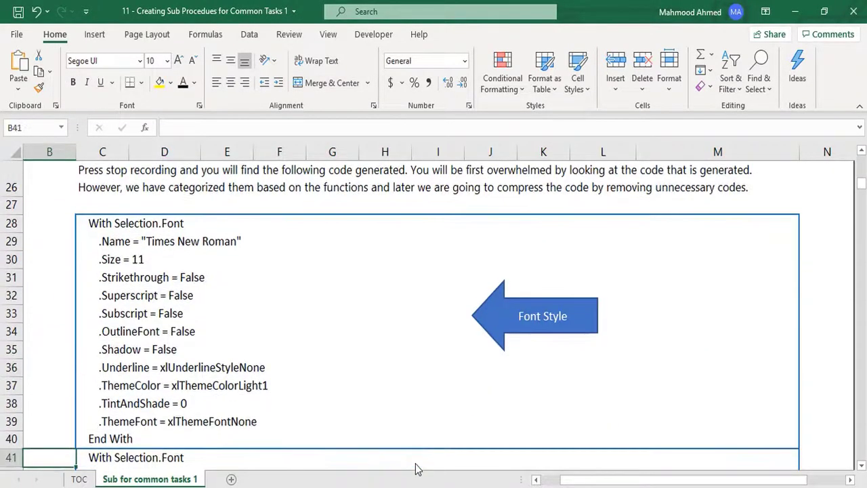
pyautogui.press('Down')
pyautogui.press('Down')
pyautogui.press('Down')
pyautogui.press('Down')
pyautogui.press('Down')
pyautogui.press('Down')
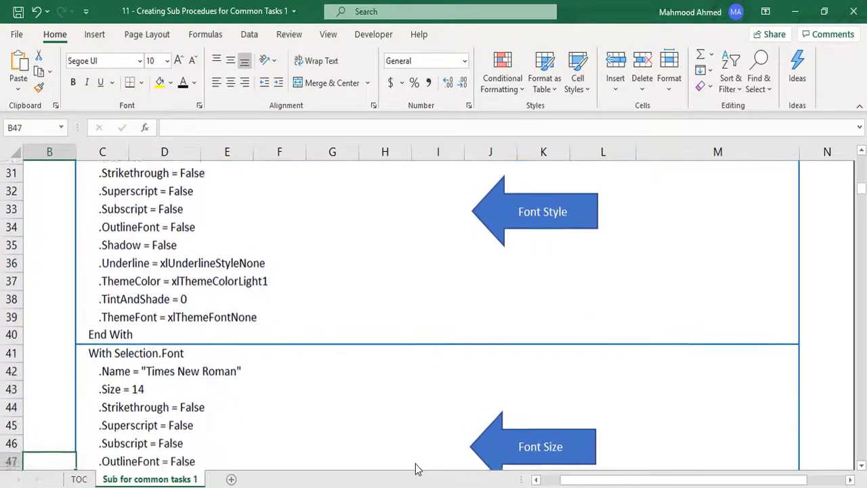
pyautogui.press('Down')
pyautogui.press('Down')
pyautogui.press('Down')
pyautogui.press('Down')
pyautogui.press('Down')
pyautogui.press('Down')
pyautogui.press('Down')
pyautogui.press('Down')
pyautogui.press('Down')
pyautogui.press('Down')
pyautogui.press('Down')
pyautogui.press('Down')
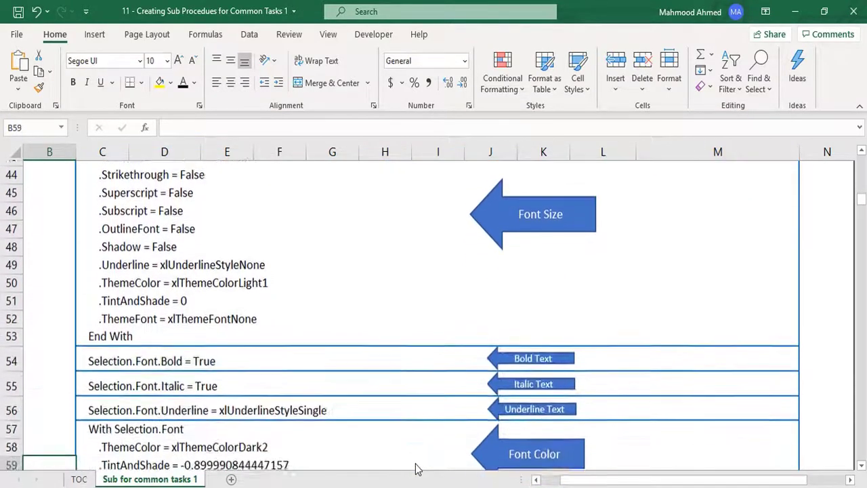
pyautogui.press('Down')
pyautogui.press('Down')
pyautogui.press('Down')
pyautogui.press('Down')
pyautogui.press('Down')
pyautogui.press('Down')
pyautogui.press('Down')
pyautogui.press('Down')
pyautogui.press('Down')
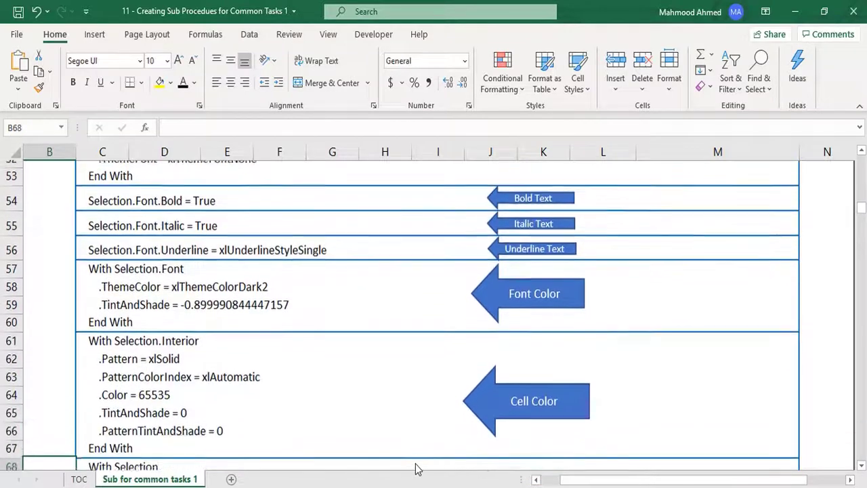
pyautogui.press('Down')
pyautogui.press('Down')
pyautogui.press('Down')
pyautogui.press('Down')
pyautogui.press('Down')
pyautogui.press('Down')
pyautogui.press('Down')
pyautogui.press('Down')
pyautogui.press('Down')
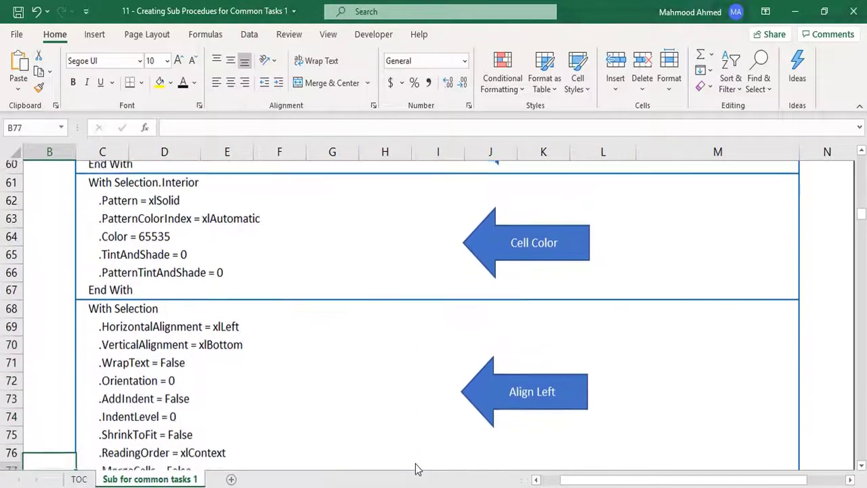
pyautogui.press('Down')
pyautogui.press('Down')
pyautogui.press('Down')
pyautogui.press('Down')
pyautogui.press('Down')
pyautogui.press('Down')
pyautogui.press('Down')
pyautogui.press('Down')
pyautogui.press('Down')
pyautogui.press('Down')
pyautogui.press('Down')
pyautogui.press('Down')
pyautogui.press('Down')
pyautogui.press('Down')
pyautogui.press('Down')
pyautogui.press('Down')
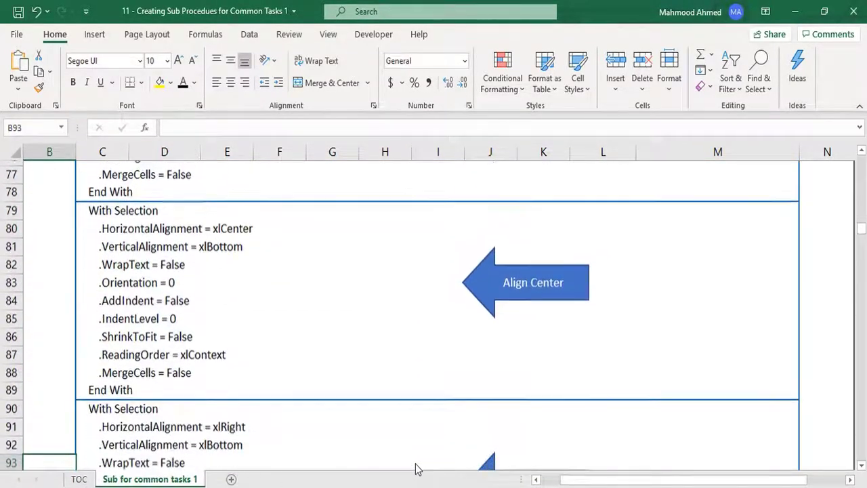
pyautogui.press('Down')
pyautogui.press('Down')
pyautogui.press('Down')
pyautogui.press('Down')
pyautogui.press('Down')
pyautogui.press('Down')
pyautogui.press('Down')
pyautogui.press('Down')
pyautogui.press('Down')
pyautogui.press('Down')
pyautogui.press('Down')
pyautogui.press('Down')
pyautogui.press('Down')
pyautogui.press('Down')
pyautogui.press('Down')
pyautogui.press('Down')
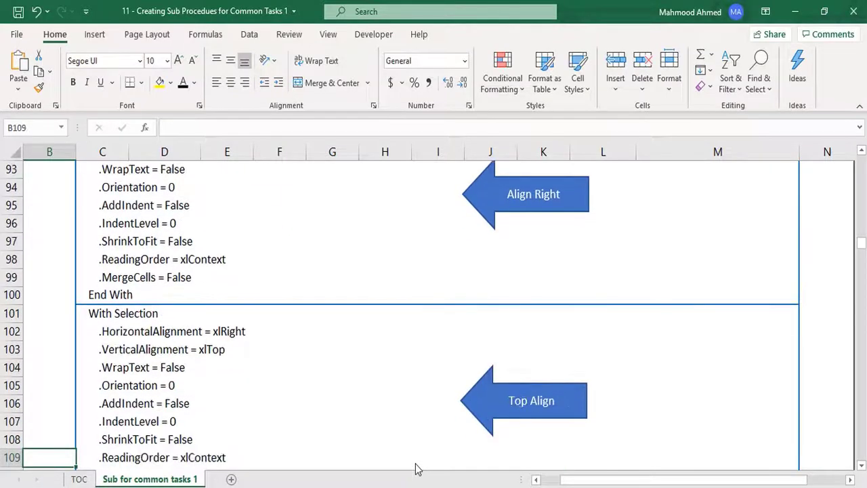
pyautogui.press('Down')
pyautogui.press('Down')
pyautogui.press('Down')
pyautogui.press('Down')
pyautogui.press('Down')
pyautogui.press('Down')
pyautogui.press('Down')
pyautogui.press('Down')
pyautogui.press('Down')
pyautogui.press('Down')
pyautogui.press('Down')
pyautogui.press('Down')
pyautogui.press('Down')
pyautogui.press('Down')
pyautogui.press('Down')
pyautogui.press('Down')
pyautogui.press('Down')
pyautogui.press('Down')
pyautogui.press('Down')
pyautogui.press('Down')
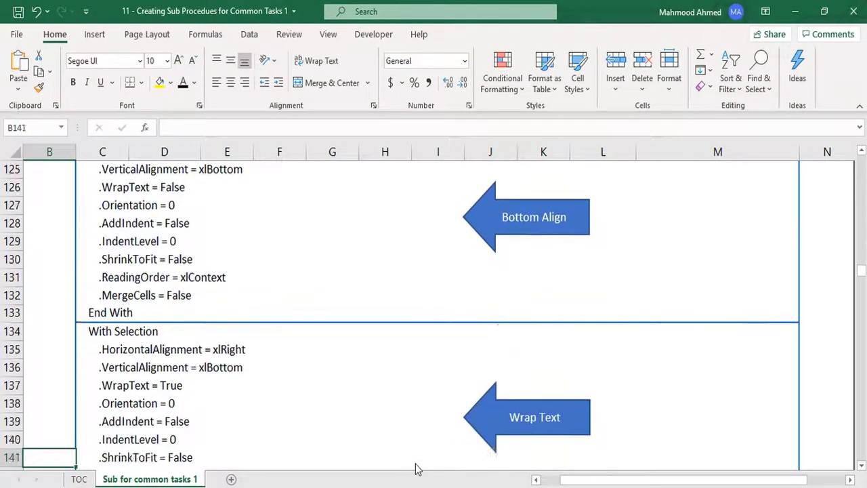
pyautogui.press('Down')
pyautogui.press('Down')
pyautogui.press('Down')
pyautogui.press('Down')
pyautogui.press('Down')
pyautogui.press('Down')
pyautogui.press('Down')
pyautogui.press('Down')
pyautogui.press('Down')
pyautogui.press('Down')
pyautogui.press('Down')
pyautogui.press('Down')
pyautogui.press('Down')
pyautogui.press('Down')
pyautogui.press('Down')
pyautogui.press('Down')
pyautogui.press('Down')
pyautogui.press('Down')
pyautogui.press('Down')
pyautogui.press('Down')
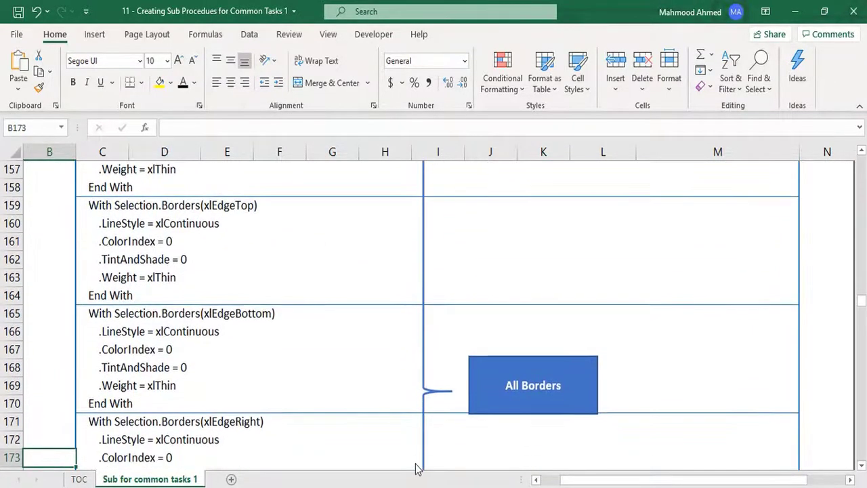
pyautogui.press('Down')
pyautogui.press('Down')
pyautogui.press('Down')
pyautogui.press('Down')
pyautogui.press('Down')
pyautogui.press('Down')
pyautogui.press('Down')
pyautogui.press('Down')
pyautogui.press('Down')
pyautogui.press('Down')
pyautogui.press('Down')
pyautogui.press('Down')
pyautogui.press('Down')
pyautogui.press('Down')
pyautogui.press('Down')
pyautogui.press('Down')
pyautogui.press('Down')
pyautogui.press('Down')
pyautogui.press('Down')
pyautogui.press('Down')
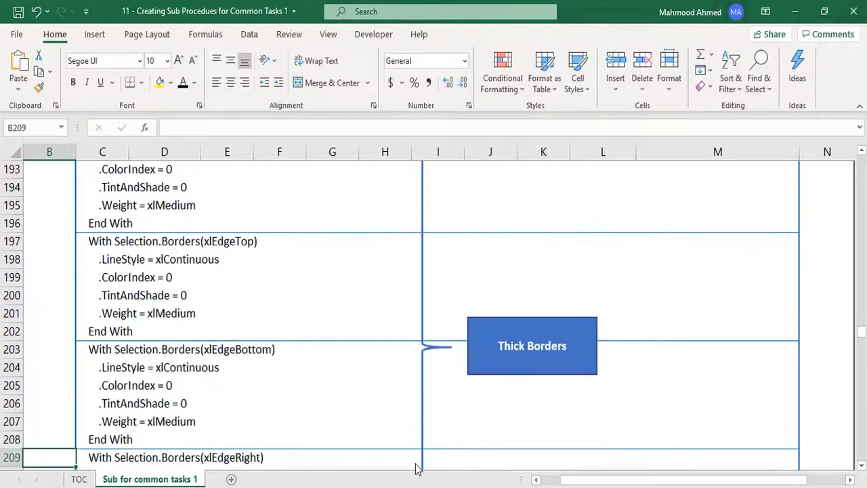
# - Read through the remaining categorized macro code, from Thick Borders through the sheet tasks and Clear commands to the replace code
pyautogui.press('Down')
pyautogui.press('Down')
pyautogui.press('Down')
pyautogui.press('Down')
pyautogui.press('Down')
pyautogui.press('Down')
pyautogui.press('Down')
pyautogui.press('Down')
pyautogui.press('Down')
pyautogui.press('Down')
pyautogui.press('Down')
pyautogui.press('Down')
pyautogui.press('Down')
pyautogui.press('Down')
pyautogui.press('Down')
pyautogui.press('Down')
pyautogui.press('Down')
pyautogui.press('Down')
pyautogui.press('Down')
pyautogui.press('Down')
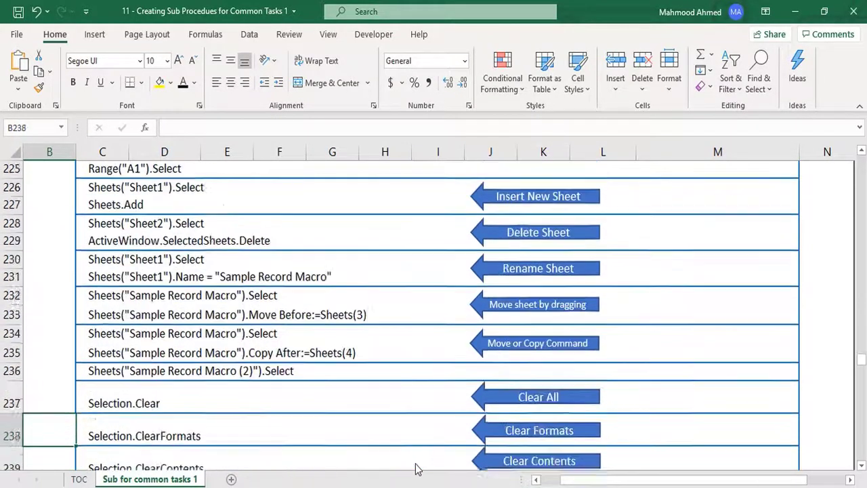
pyautogui.press('Down')
pyautogui.press('Down')
pyautogui.press('Down')
pyautogui.press('Down')
pyautogui.press('Down')
pyautogui.press('Down')
pyautogui.press('Down')
pyautogui.press('Down')
pyautogui.press('Down')
pyautogui.press('Down')
pyautogui.press('Down')
pyautogui.press('Down')
pyautogui.press('Down')
pyautogui.press('Down')
pyautogui.press('Down')
pyautogui.press('Down')
pyautogui.press('Down')
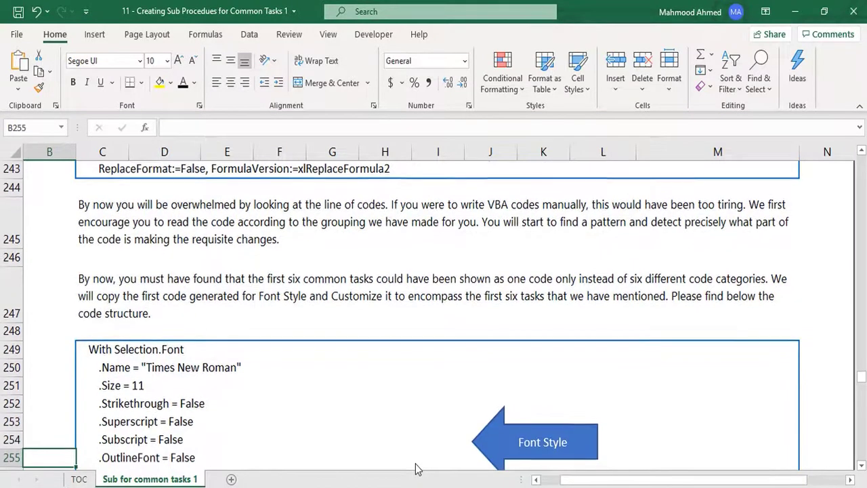
# - Read the note on merging the first six common tasks and examine the Font Style code structure under it
pyautogui.press('Down')
pyautogui.press('Down')
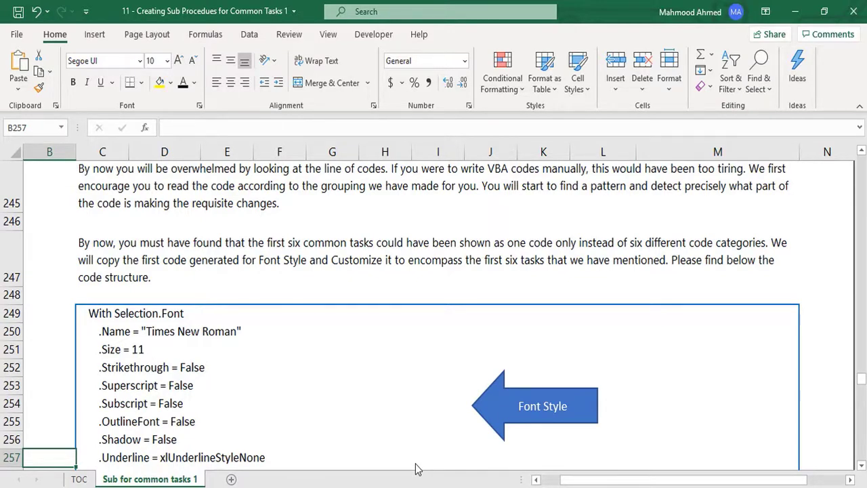
pyautogui.press('Down')
pyautogui.press('Down')
pyautogui.press('Down')
pyautogui.press('Down')
pyautogui.press('Down')
pyautogui.press('Down')
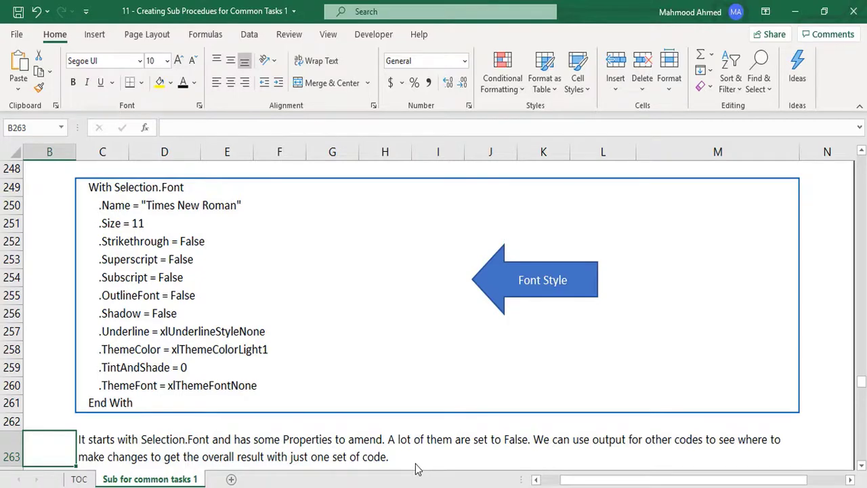
# - Examine the combined With Selection.Font code and its highlighted size, bold, italic, underline and color properties
pyautogui.press('Down')
pyautogui.press('Down')
pyautogui.press('Down')
pyautogui.press('Down')
pyautogui.press('Down')
pyautogui.press('Down')
pyautogui.press('Down')
pyautogui.press('Down')
pyautogui.press('Down')
pyautogui.press('Down')
pyautogui.press('Down')
pyautogui.press('Down')
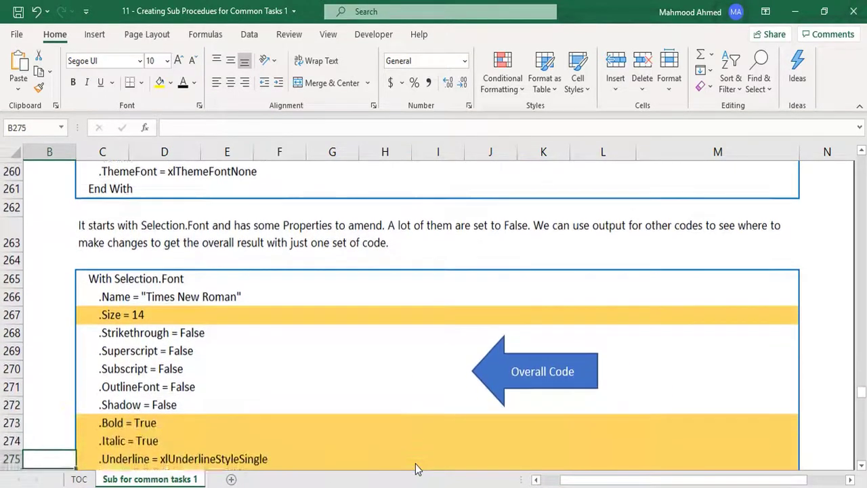
pyautogui.press('Down')
pyautogui.press('Down')
pyautogui.press('Down')
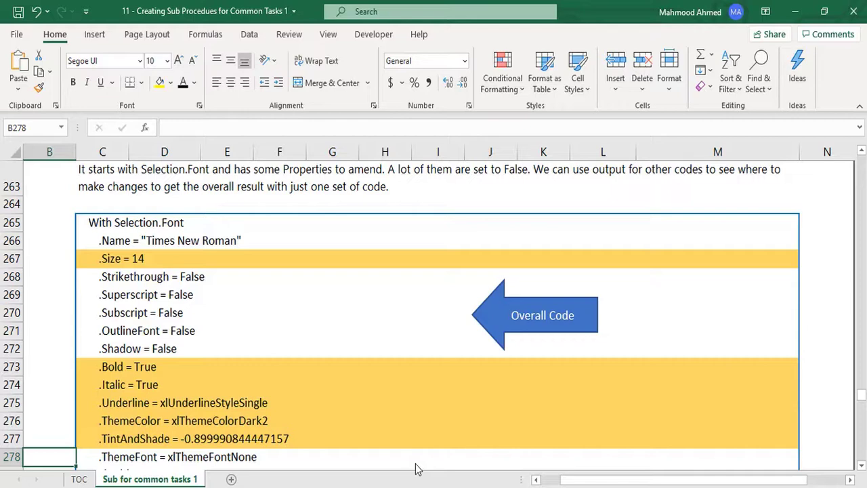
# - Examine the overall alignment code covering horizontal alignment, vertical alignment and wrap text
pyautogui.press('Down')
pyautogui.press('Down')
pyautogui.press('Down')
pyautogui.press('Down')
pyautogui.press('Down')
pyautogui.press('Down')
pyautogui.press('Down')
pyautogui.press('Down')
pyautogui.press('Down')
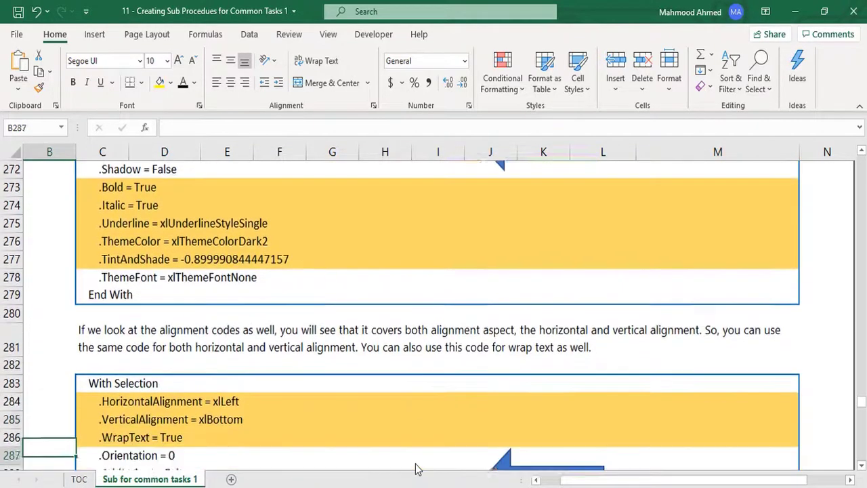
pyautogui.press('Down')
pyautogui.press('Down')
pyautogui.press('Down')
pyautogui.press('Down')
pyautogui.press('Down')
pyautogui.press('Down')
pyautogui.press('Down')
pyautogui.press('Down')
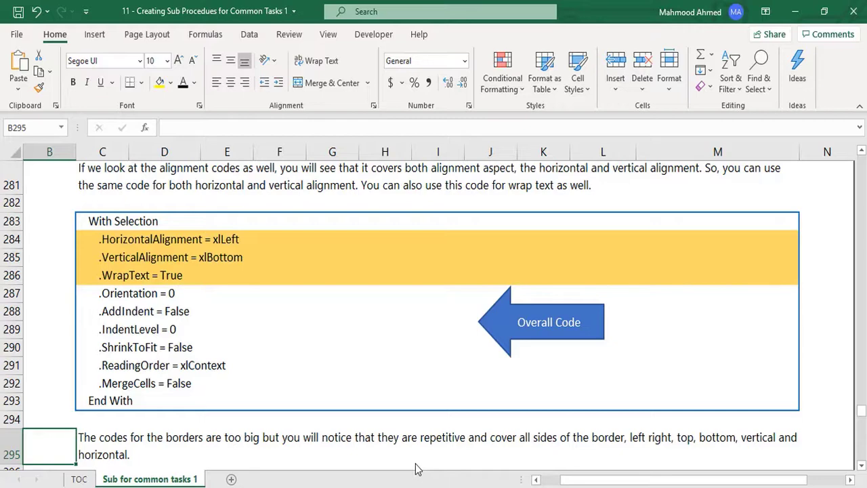
# - Examine the repeated borders code block and read the note on the Find and Replace code
pyautogui.scroll(-5, 416, 469)
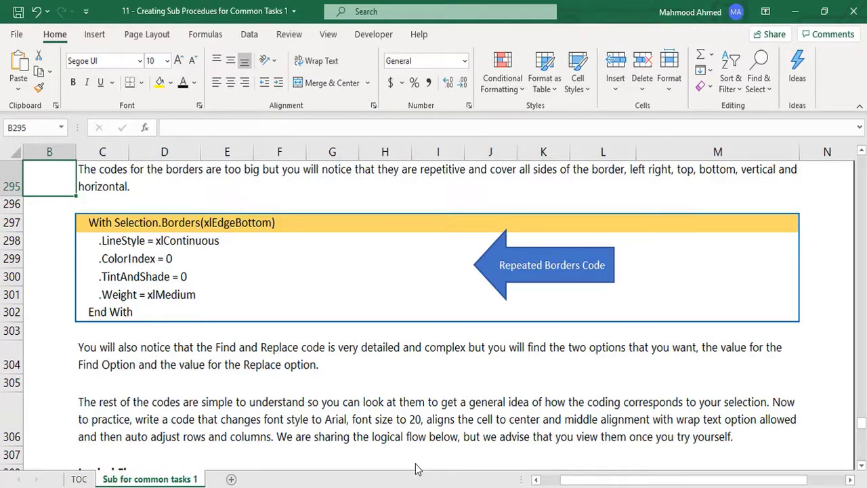
pyautogui.press('Up')
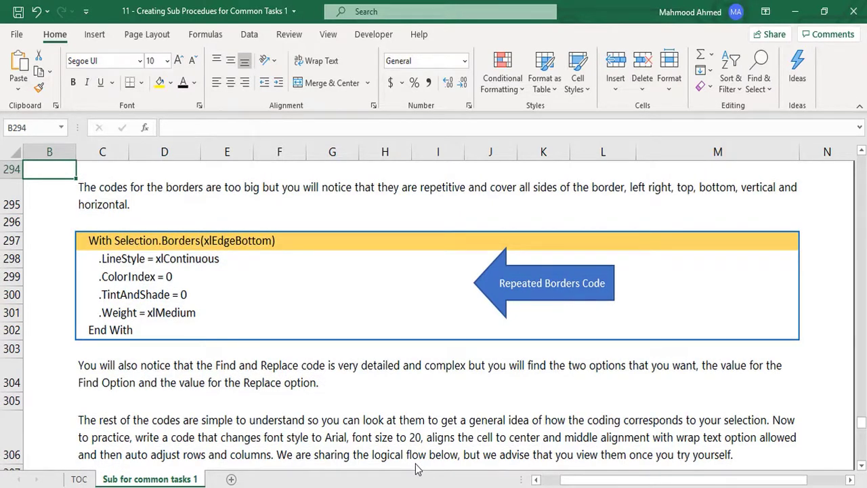
pyautogui.press('Down')
pyautogui.press('Down')
pyautogui.press('Down')
pyautogui.press('Down')
pyautogui.press('Down')
pyautogui.press('Down')
pyautogui.press('Down')
pyautogui.press('Down')
pyautogui.press('Down')
pyautogui.press('Down')
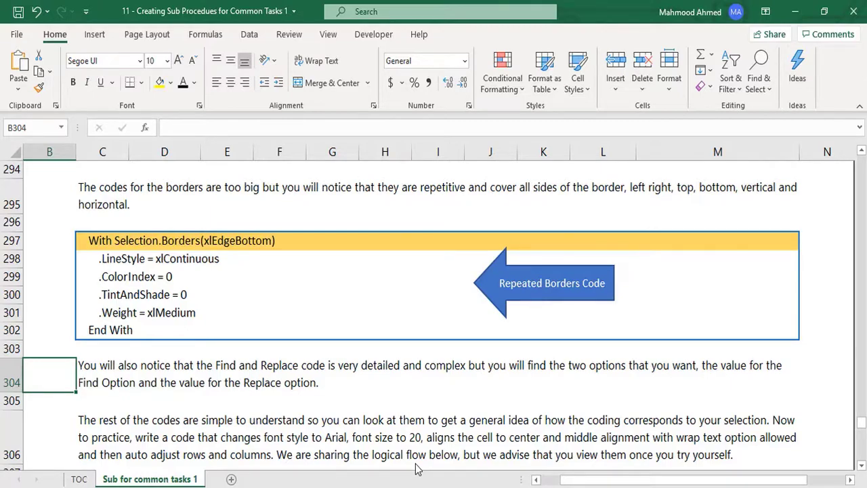
# - Read the practice exercise and the start of its Logical Flow section, including the code that activates cell A1
pyautogui.press('Down')
pyautogui.press('Down')
pyautogui.press('Down')
pyautogui.press('Down')
pyautogui.press('Down')
pyautogui.press('Down')
pyautogui.press('Down')
pyautogui.press('Down')
pyautogui.press('Down')
pyautogui.press('Down')
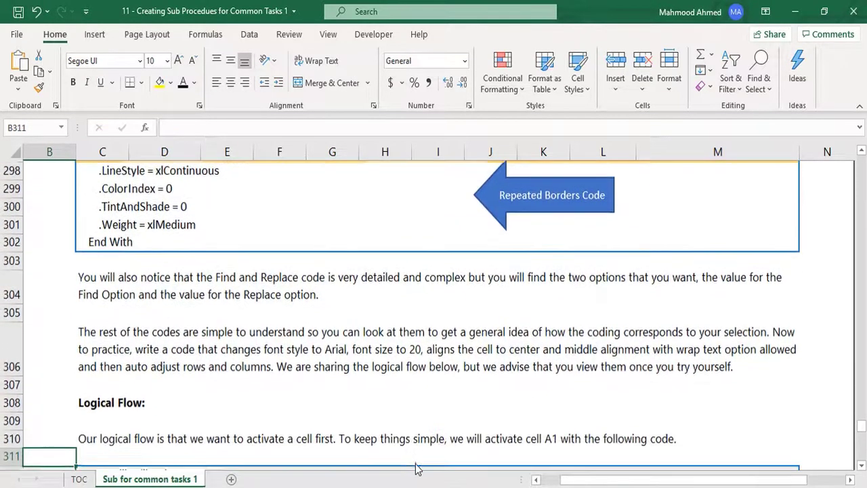
pyautogui.press('Down')
pyautogui.press('Down')
pyautogui.press('Down')
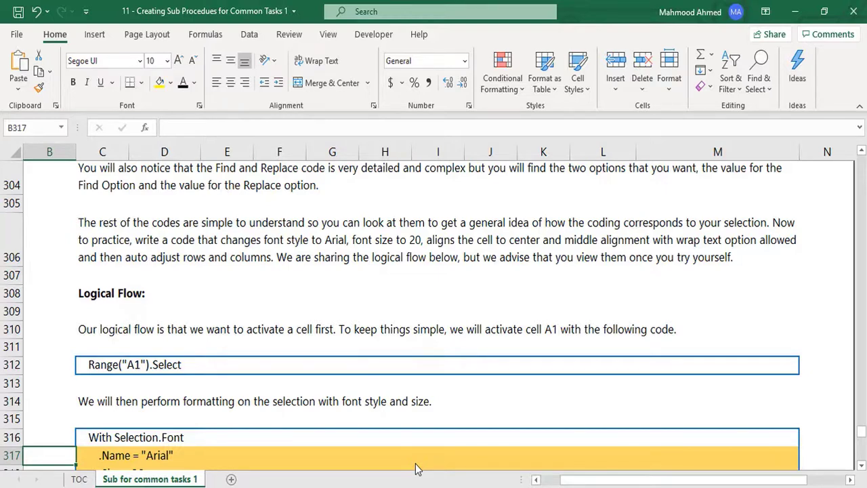
# - Examine the exercise's code for Arial font at size 20 and for center and middle alignment with wrapped text
pyautogui.press('Down')
pyautogui.press('Down')
pyautogui.press('Down')
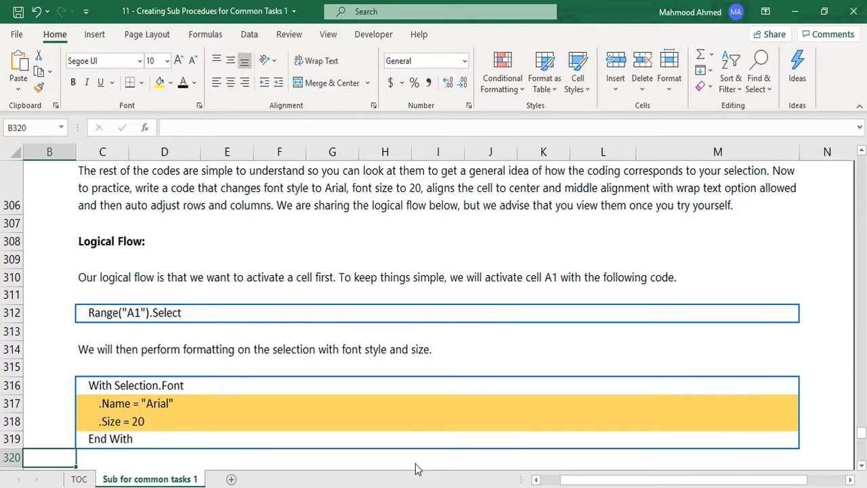
pyautogui.press('Down')
pyautogui.press('Down')
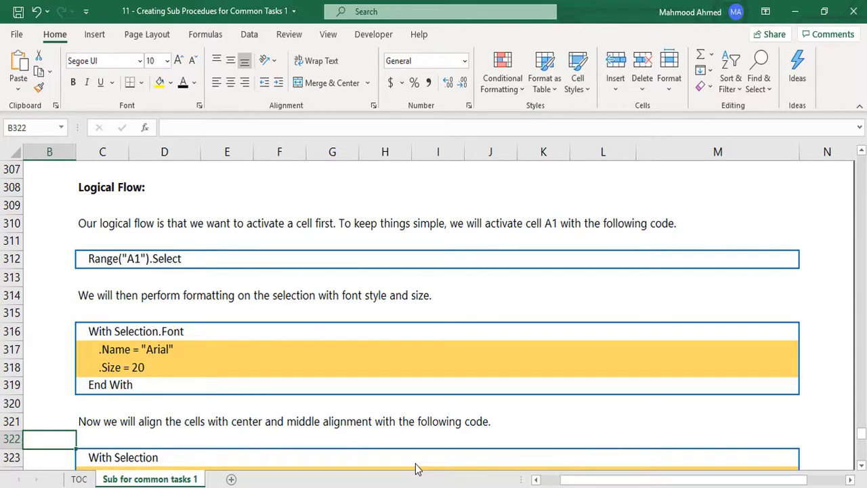
pyautogui.press('Down')
pyautogui.press('Down')
pyautogui.press('Down')
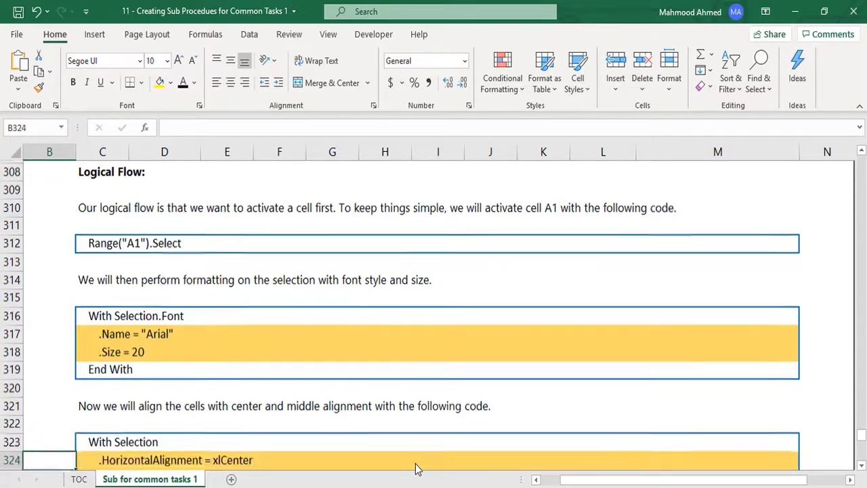
pyautogui.press('Down')
pyautogui.press('Down')
pyautogui.press('Down')
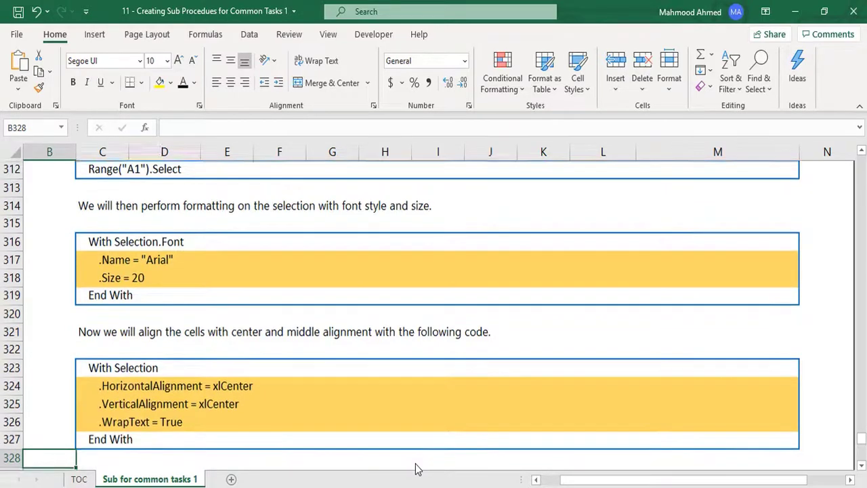
# - Examine the AutoFit code for column A and row 1 and read the lesson's closing paragraph
pyautogui.press('Down')
pyautogui.press('Down')
pyautogui.press('Down')
pyautogui.press('Down')
pyautogui.press('Down')
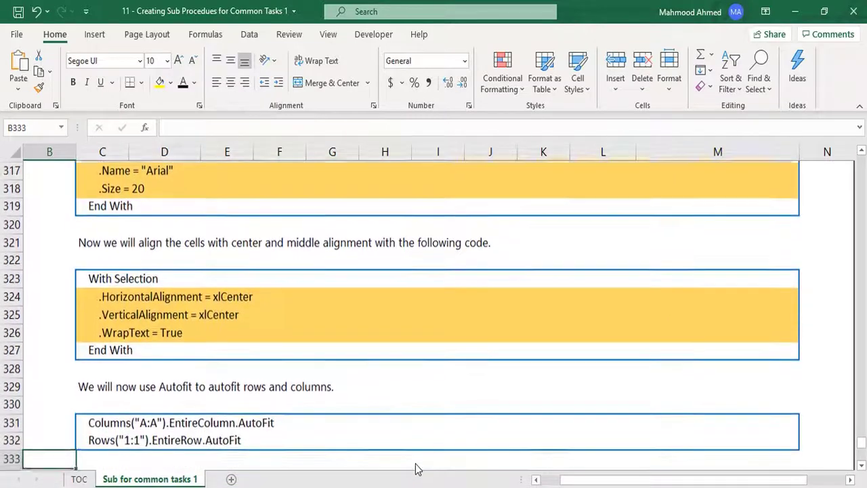
pyautogui.press('Up')
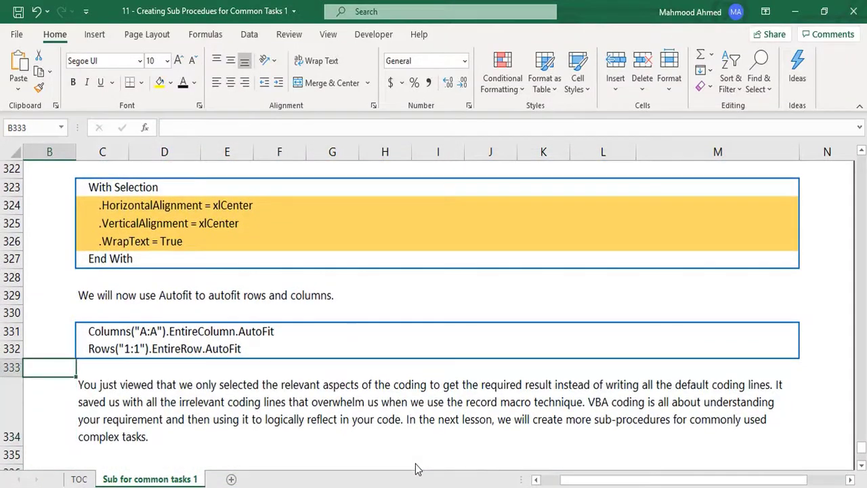